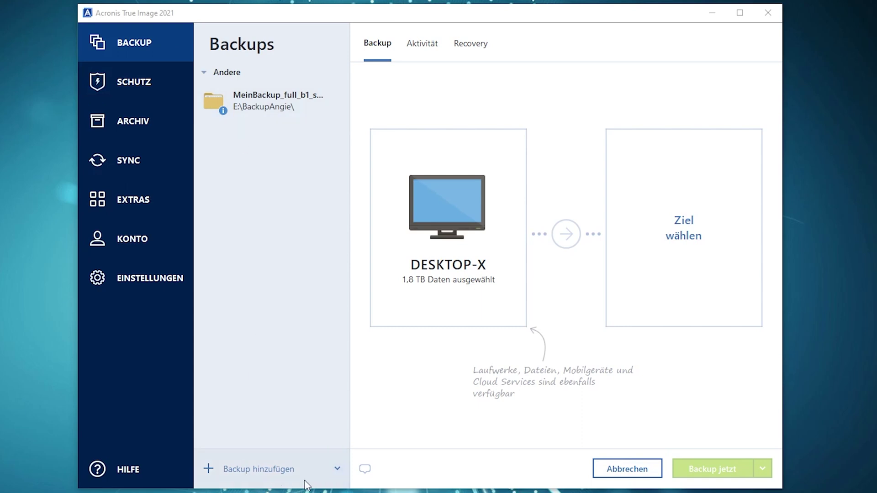
Step: Add a new backup for this computer, keeping its default name DESKTOP-X
{"action": "left_click", "coordinate": [270, 472]}
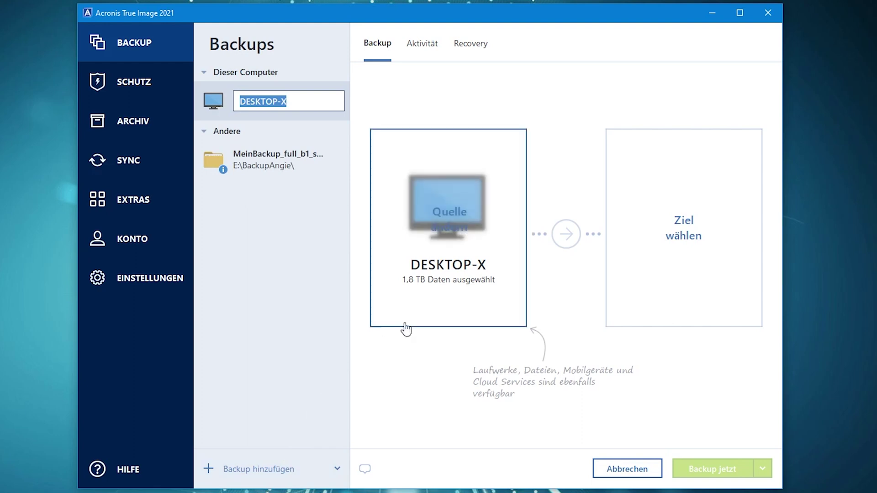
{"action": "left_click", "coordinate": [337, 469]}
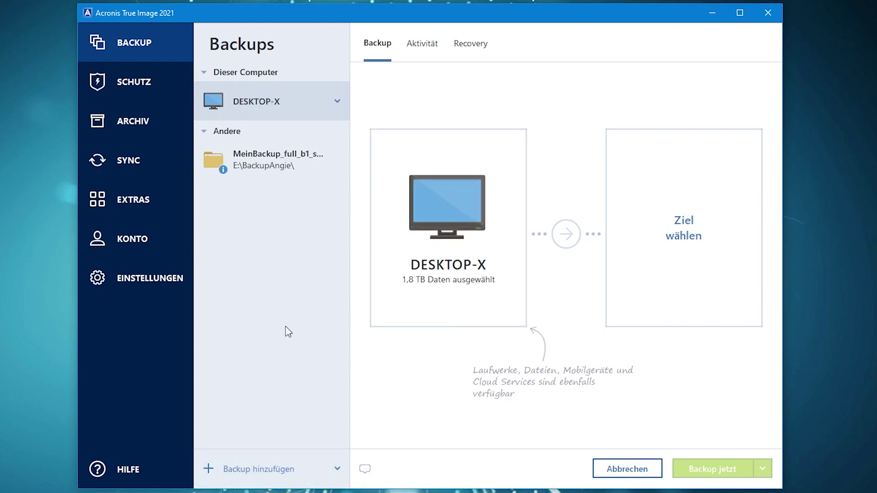
{"action": "left_click", "coordinate": [208, 471]}
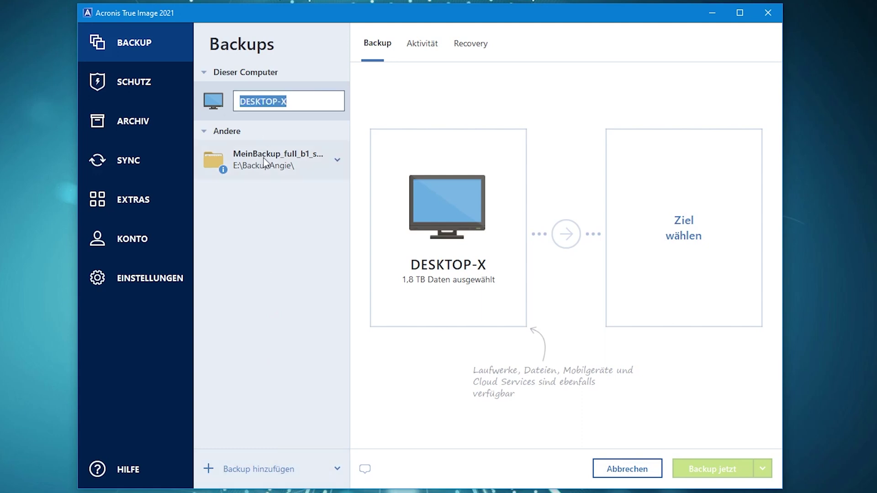
{"action": "left_click", "coordinate": [255, 275]}
Step: Change the backup source to files and folders, selecting 3D-Objekte and the local drive C: under Dieser PC
{"action": "mouse_move", "coordinate": [473, 252]}
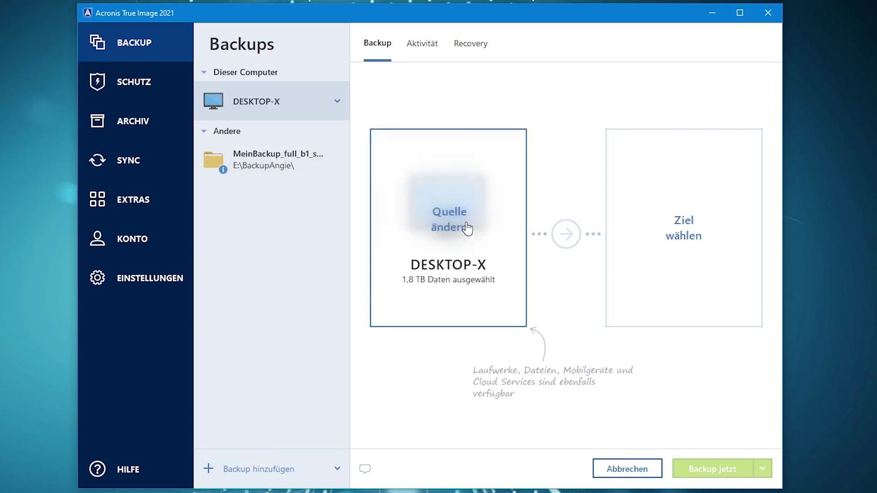
{"action": "left_click", "coordinate": [451, 277]}
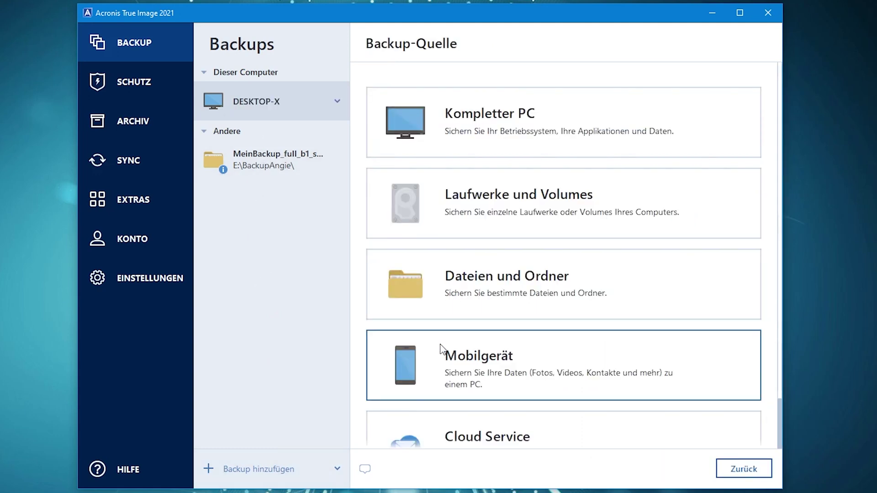
{"action": "left_click", "coordinate": [472, 289]}
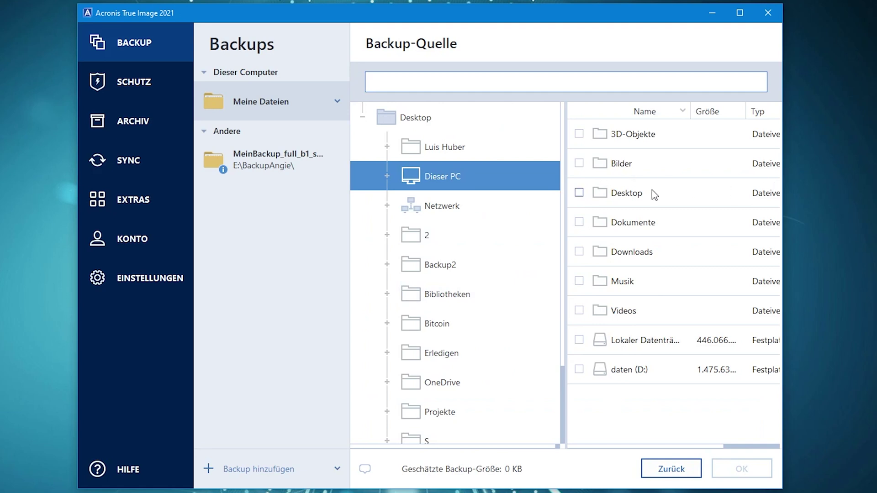
{"action": "left_click", "coordinate": [591, 144]}
{"action": "left_click", "coordinate": [578, 134]}
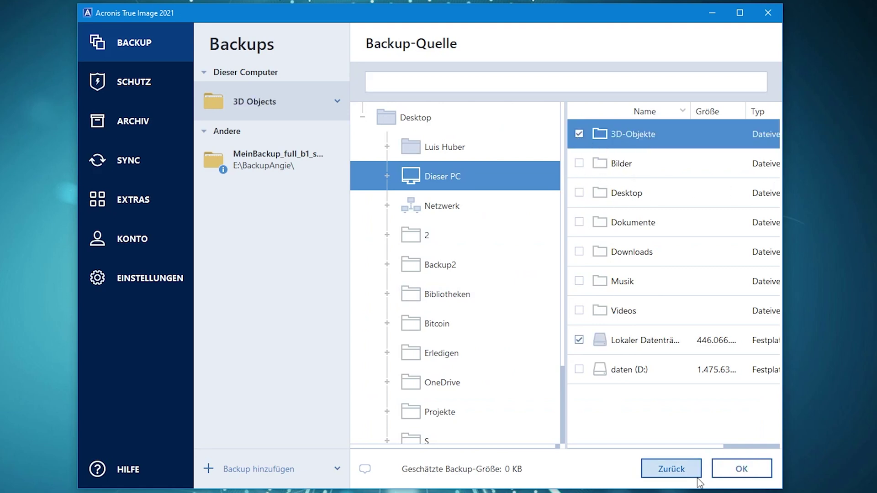
{"action": "left_click", "coordinate": [724, 473]}
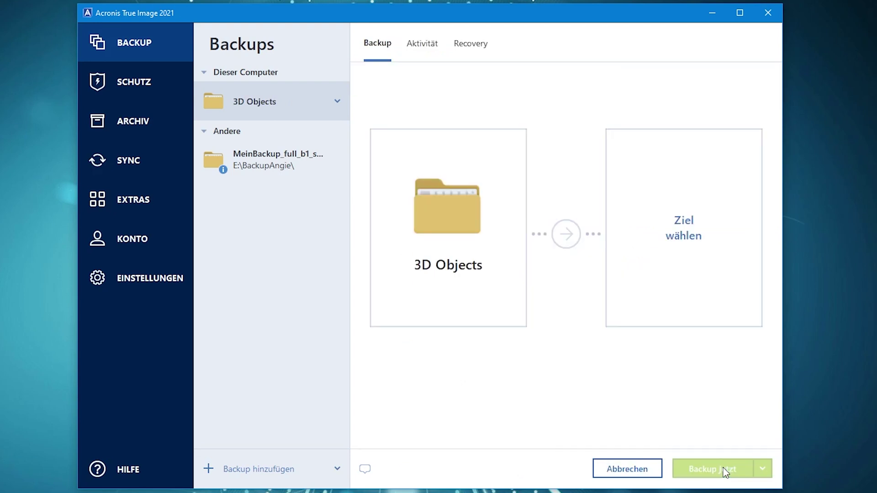
Step: Browse to the Desktop folder as backup destination, and view the backup encryption dialog without setting a password
{"action": "left_click", "coordinate": [716, 246]}
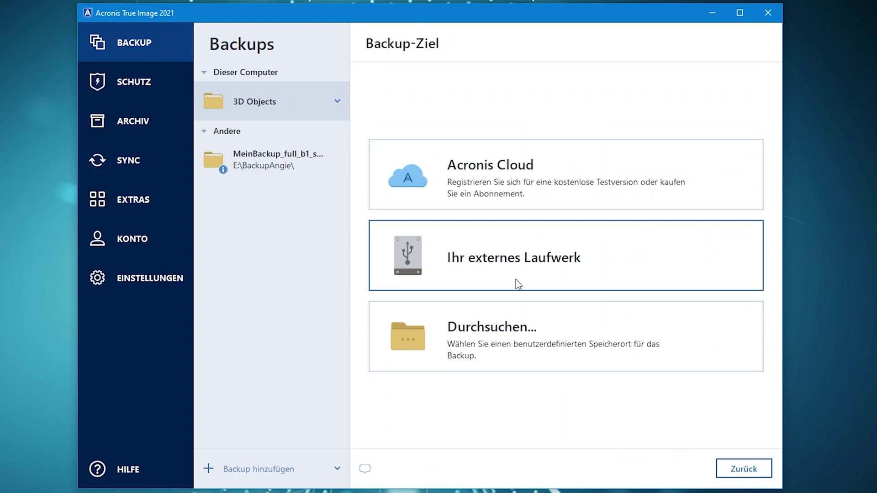
{"action": "left_click", "coordinate": [520, 332]}
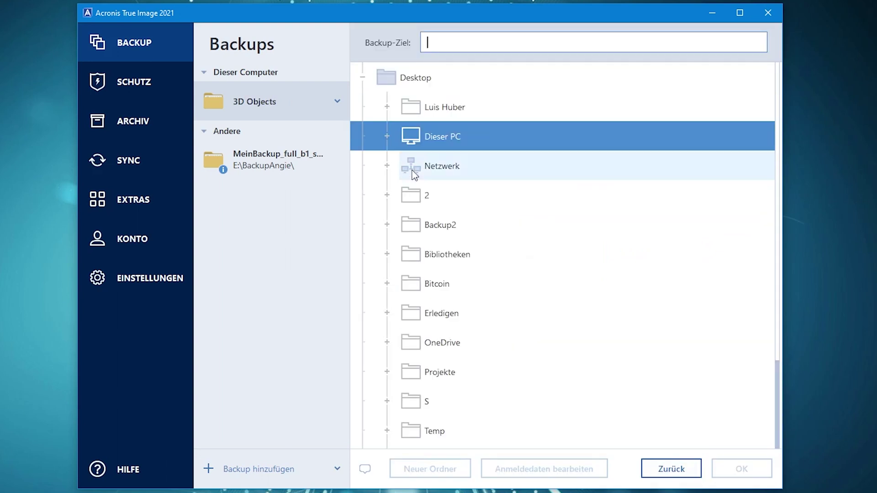
{"action": "left_click", "coordinate": [432, 76]}
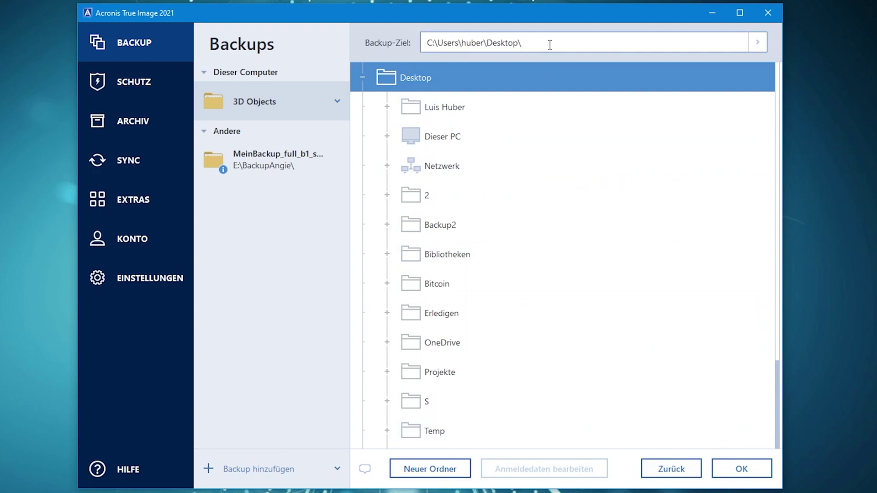
{"action": "left_click", "coordinate": [741, 468]}
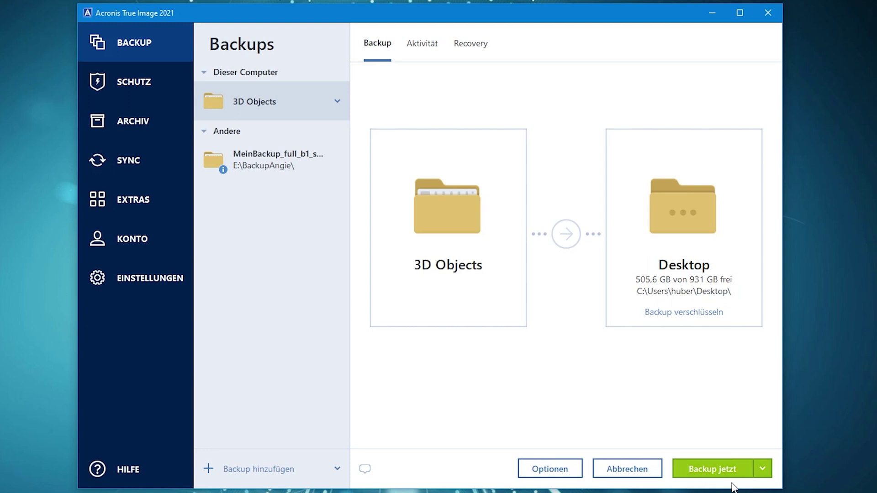
{"action": "left_click", "coordinate": [696, 315]}
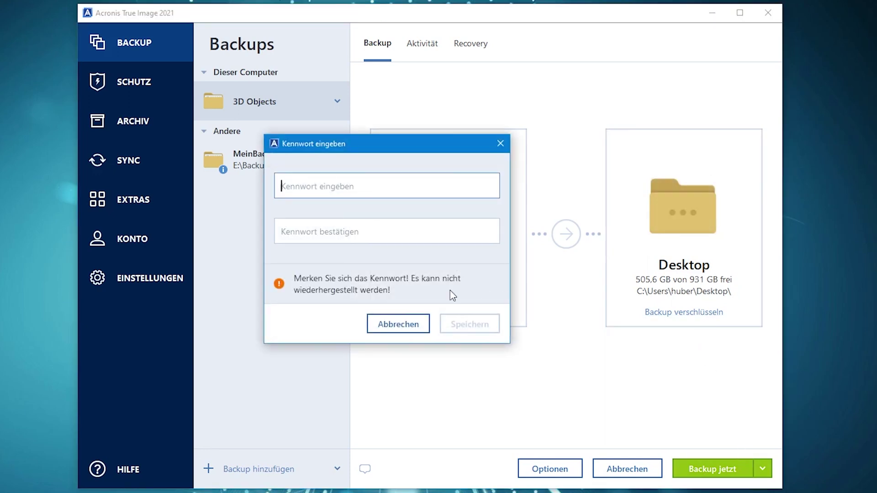
{"action": "left_click", "coordinate": [387, 327]}
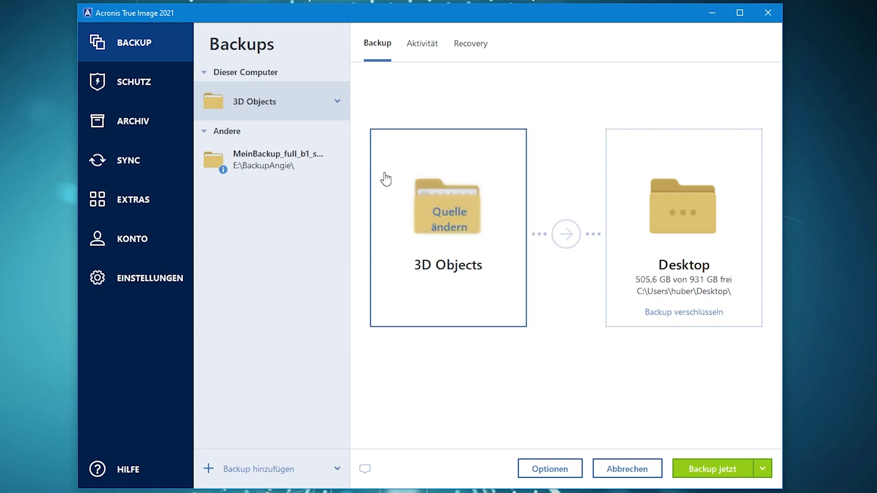
Step: Look through the backup's activity and recovery views and the dialog for adding an existing backup
{"action": "left_click", "coordinate": [423, 45]}
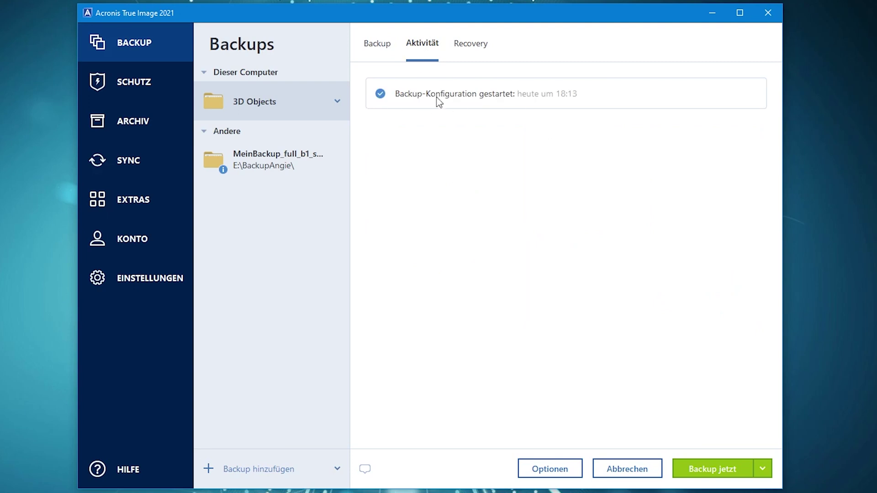
{"action": "left_click", "coordinate": [468, 49]}
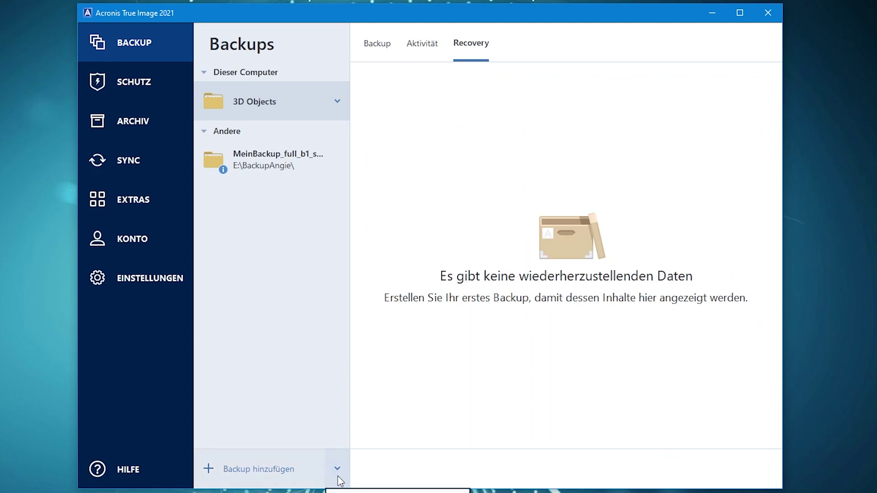
{"action": "left_click", "coordinate": [398, 490]}
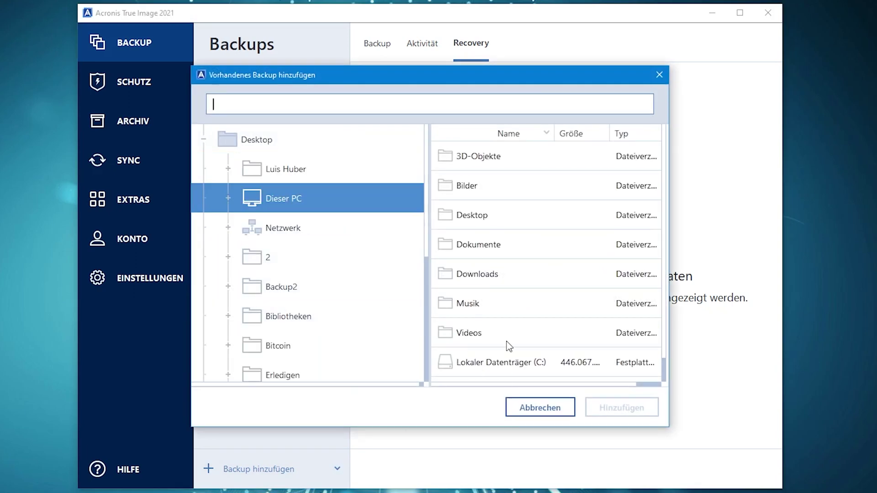
{"action": "left_click", "coordinate": [556, 417]}
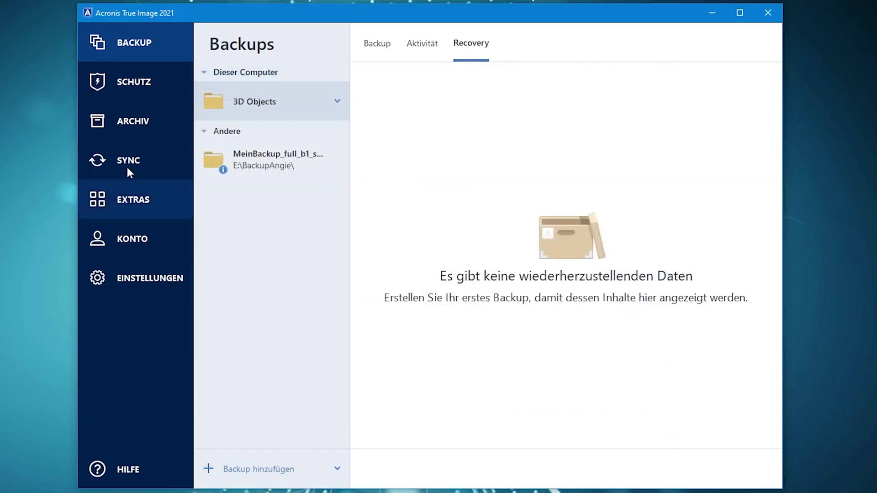
Step: Discard the unfinished backup configuration and review the protection overview and activity log
{"action": "left_click", "coordinate": [100, 85]}
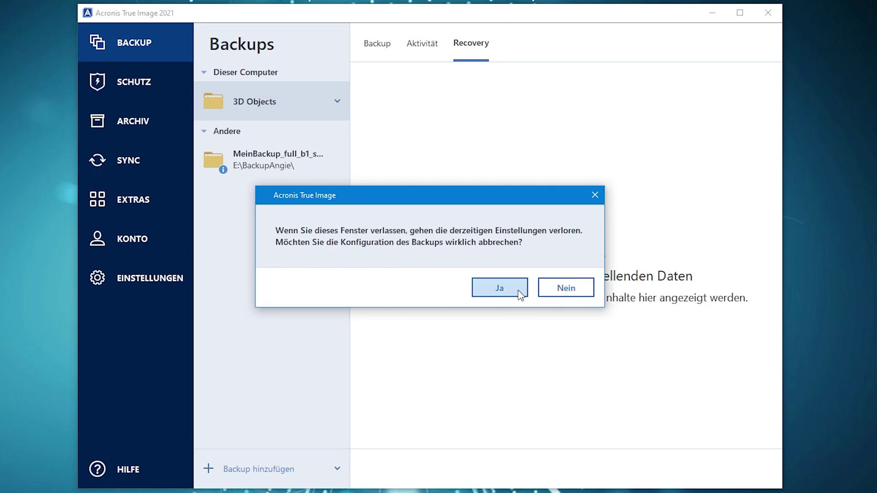
{"action": "left_click", "coordinate": [521, 295]}
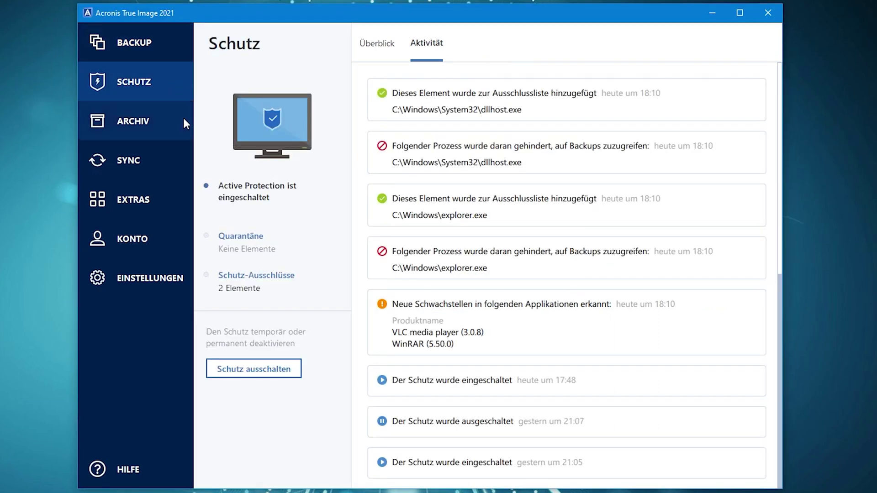
{"action": "left_click", "coordinate": [384, 46]}
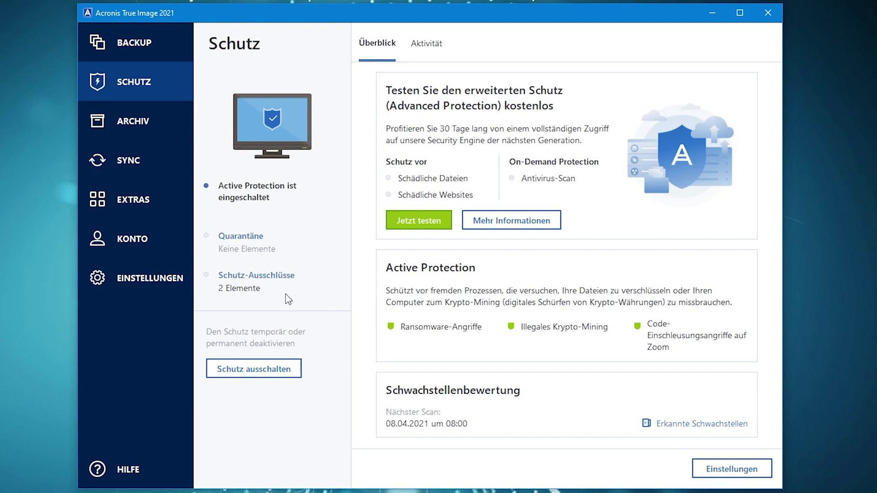
{"action": "left_click", "coordinate": [432, 50]}
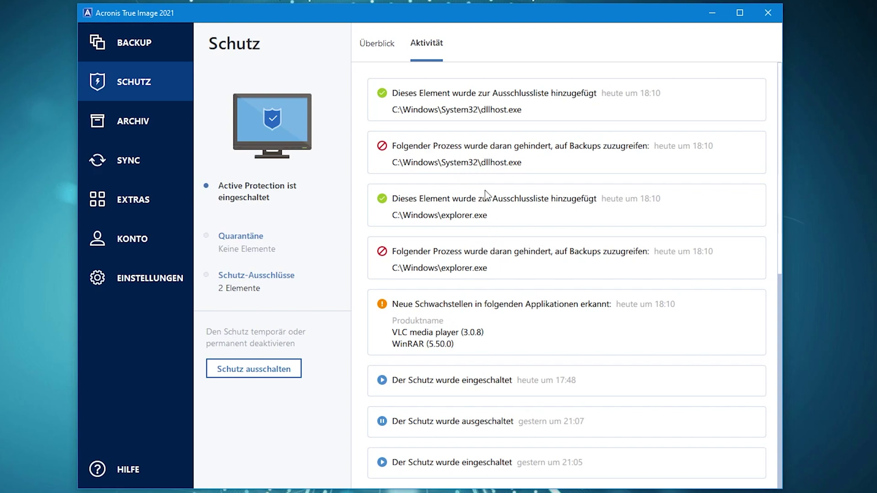
Step: Analyse the user's base folder for archiving and look through the list of all files
{"action": "left_click", "coordinate": [146, 125]}
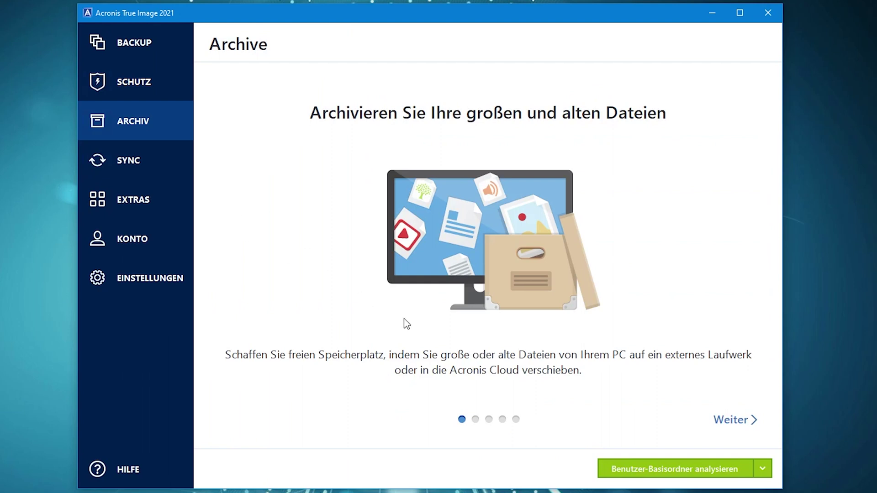
{"action": "left_click", "coordinate": [683, 471]}
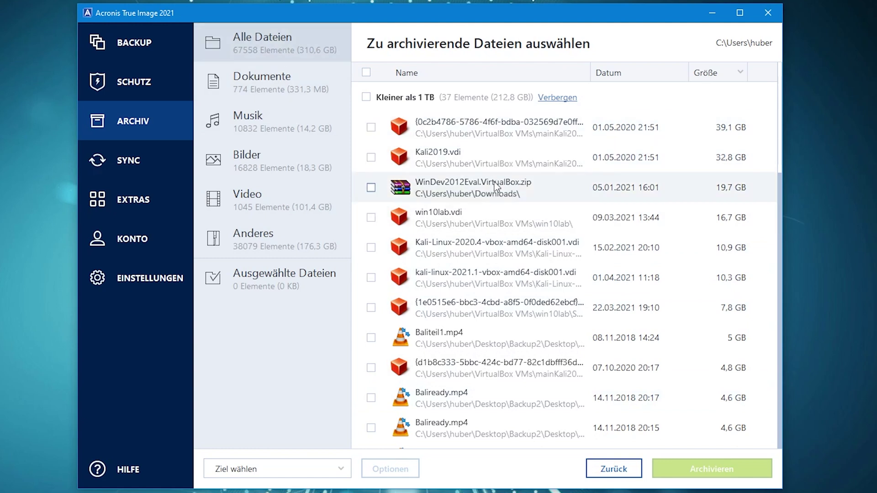
{"action": "scroll", "coordinate": [730, 190], "scroll_direction": "down", "scroll_amount": 2}
{"action": "scroll", "coordinate": [696, 182], "scroll_direction": "up", "scroll_amount": 2}
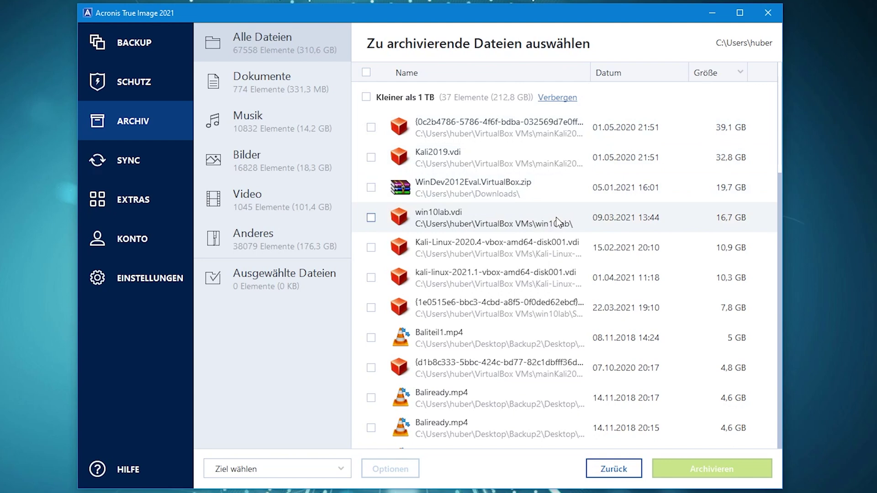
{"action": "scroll", "coordinate": [558, 222], "scroll_direction": "down", "scroll_amount": 5}
{"action": "scroll", "coordinate": [525, 281], "scroll_direction": "up", "scroll_amount": 3}
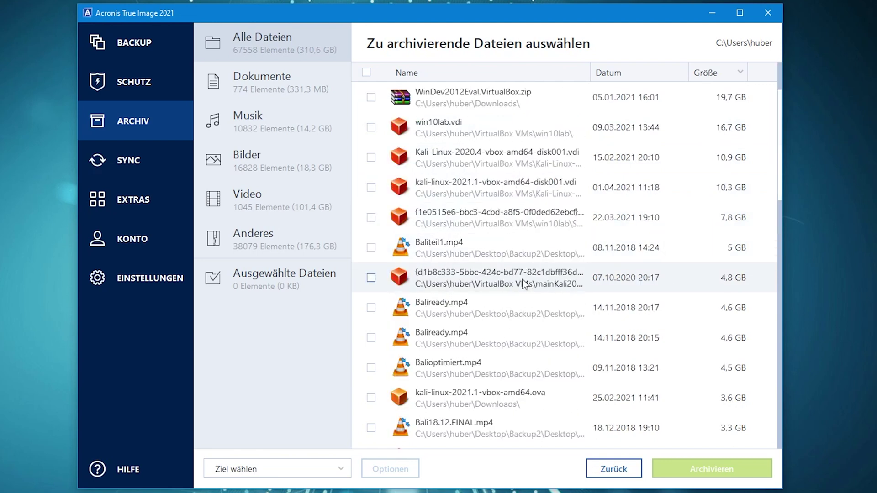
{"action": "scroll", "coordinate": [524, 283], "scroll_direction": "up", "scroll_amount": 3}
Step: Select only video.txt for archiving, from the documents smaller than 1 KB
{"action": "left_click", "coordinate": [271, 88]}
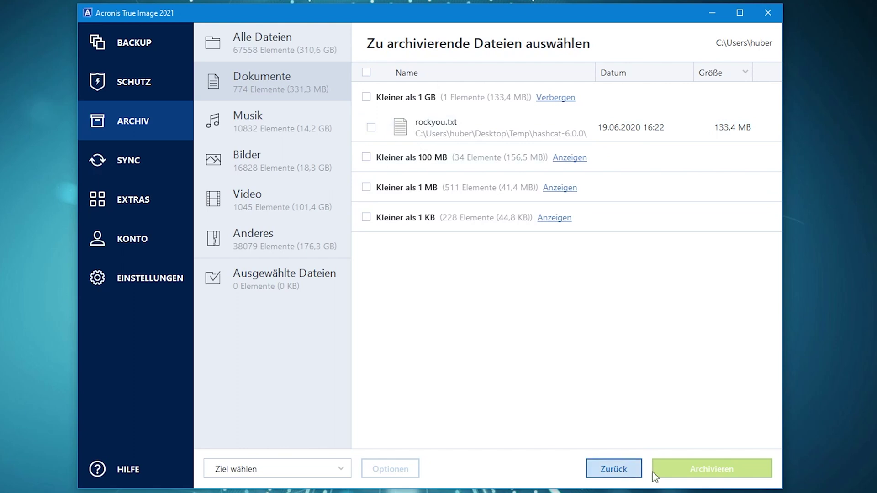
{"action": "left_click", "coordinate": [371, 127]}
{"action": "left_click", "coordinate": [371, 128]}
{"action": "left_click", "coordinate": [367, 217]}
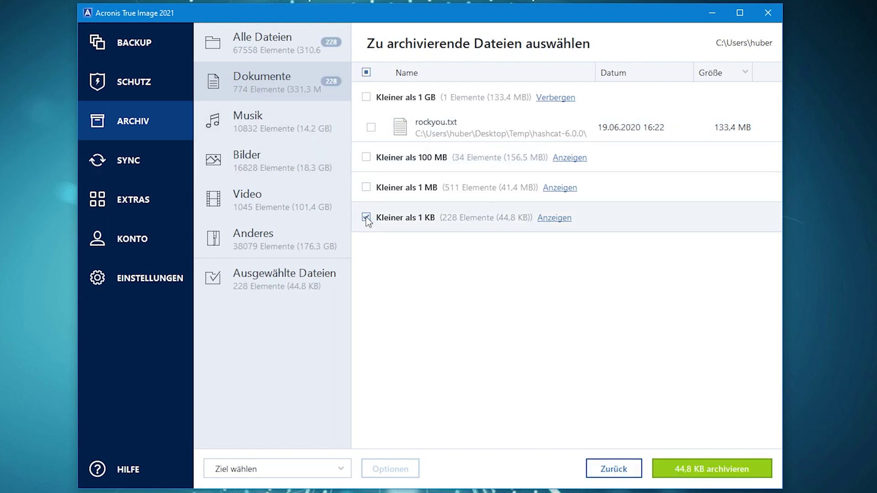
{"action": "left_click", "coordinate": [372, 218]}
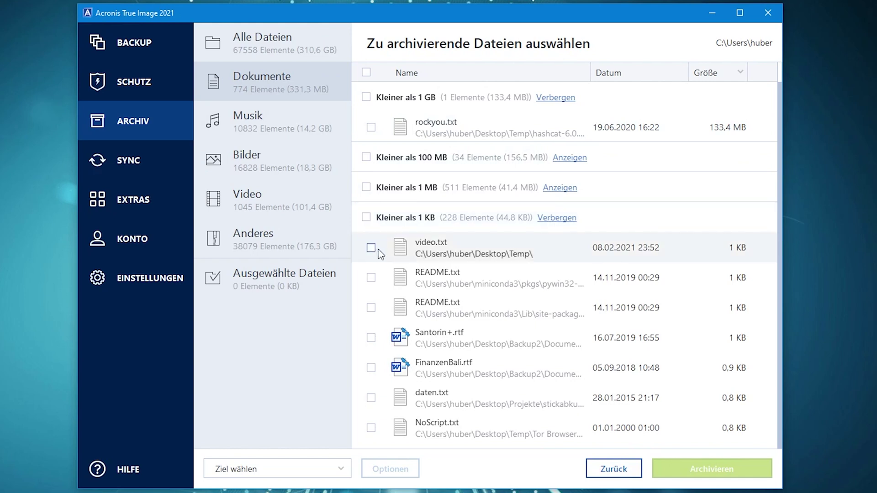
{"action": "left_click", "coordinate": [379, 251]}
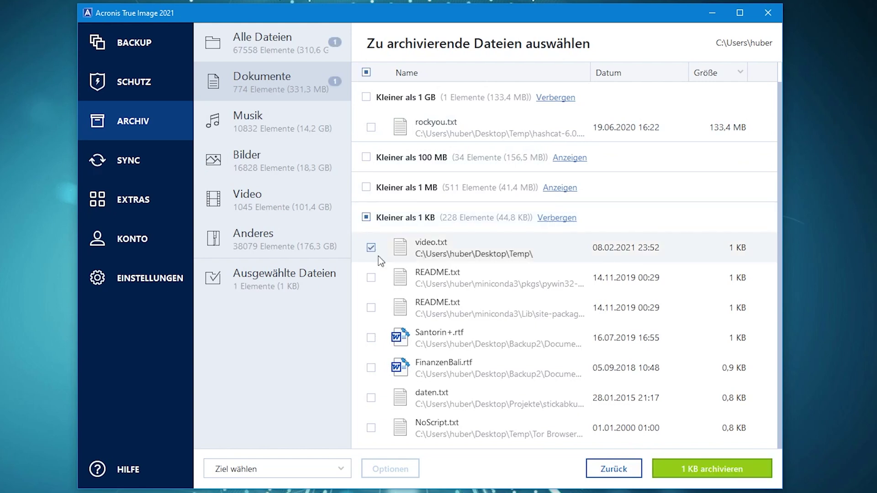
Step: Set the folder named 2 on the Desktop as archive destination and archive the selected file there
{"action": "left_click", "coordinate": [682, 474]}
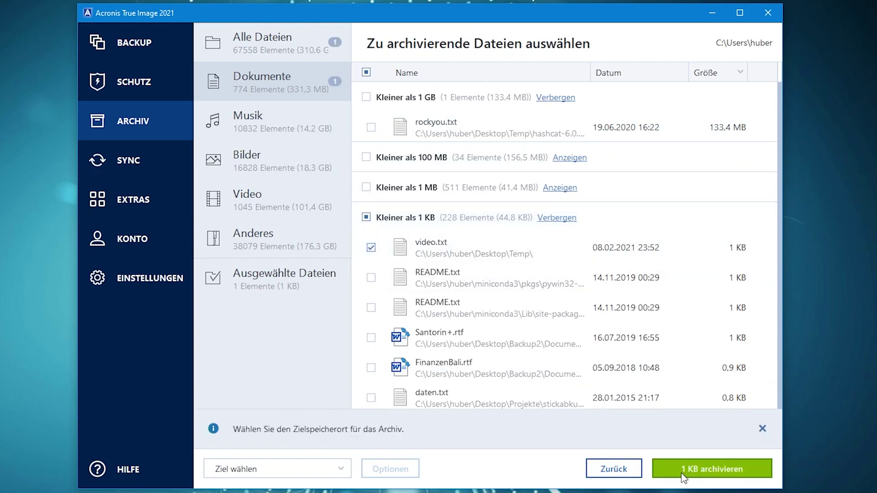
{"action": "left_click", "coordinate": [340, 475]}
{"action": "left_click", "coordinate": [255, 490]}
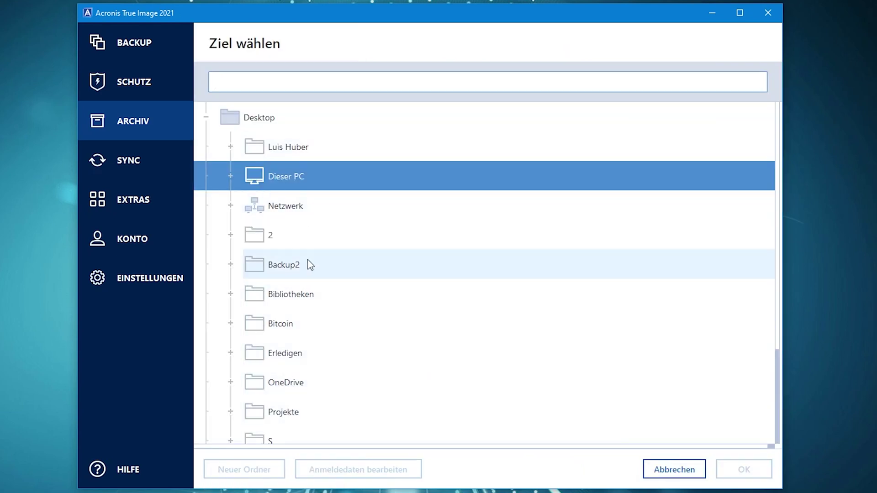
{"action": "left_click", "coordinate": [269, 237]}
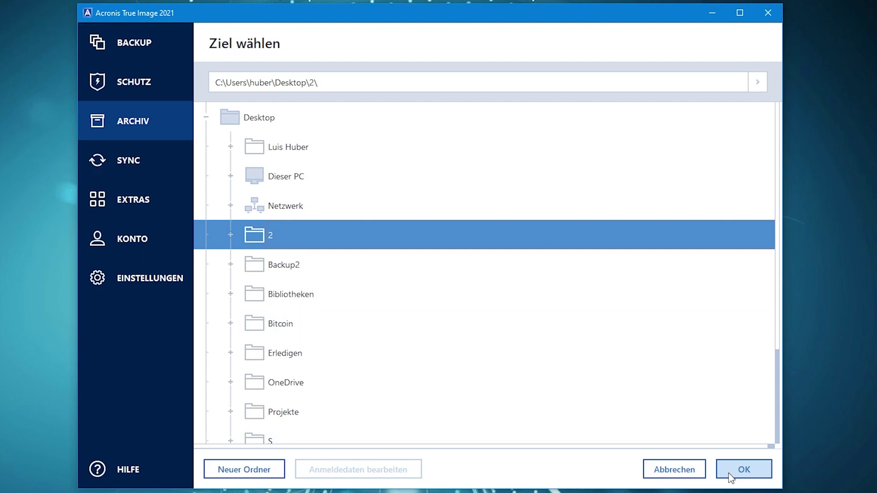
{"action": "left_click", "coordinate": [743, 469]}
{"action": "left_click", "coordinate": [686, 470]}
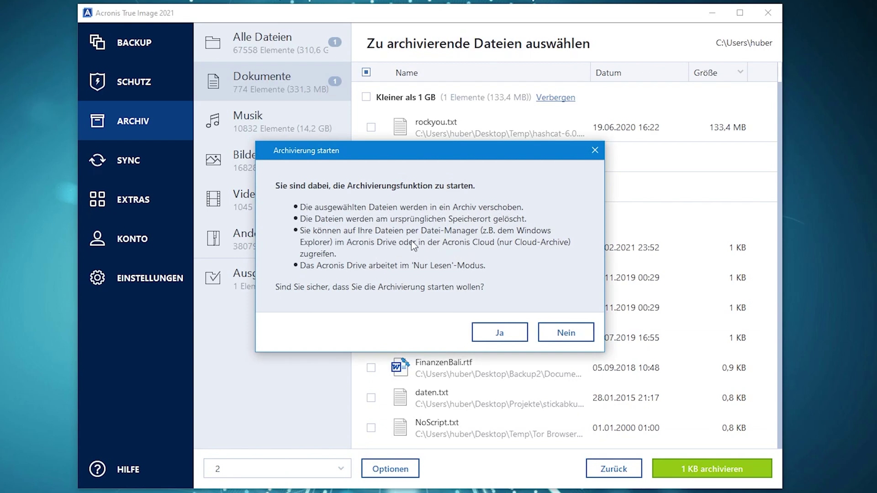
{"action": "left_click", "coordinate": [493, 338]}
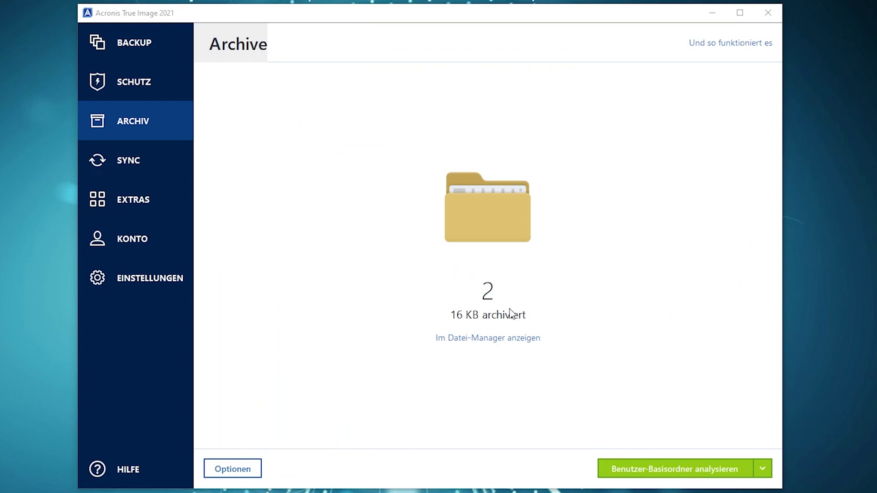
Step: Show the archive in the file manager, browse Partition C down to Desktop's Temp folder, and view the archived video.txt, closing both windows
{"action": "left_click", "coordinate": [507, 343]}
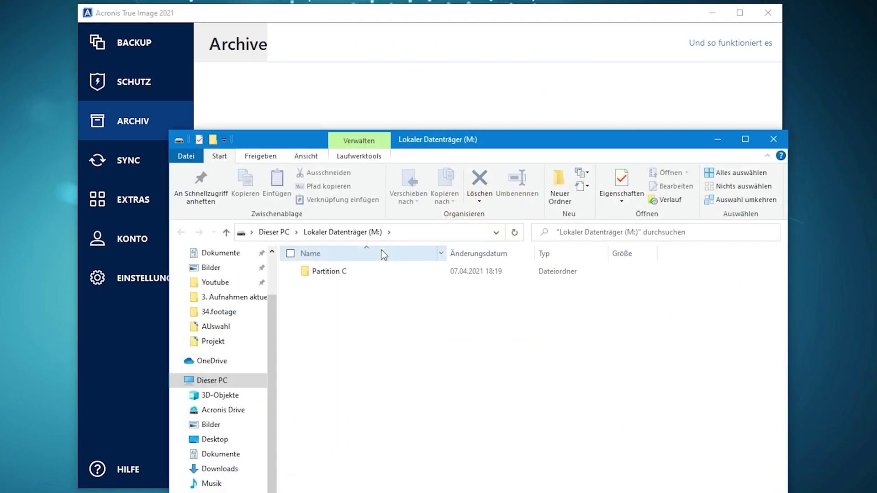
{"action": "double_click", "coordinate": [337, 272]}
{"action": "double_click", "coordinate": [332, 272]}
{"action": "double_click", "coordinate": [339, 278]}
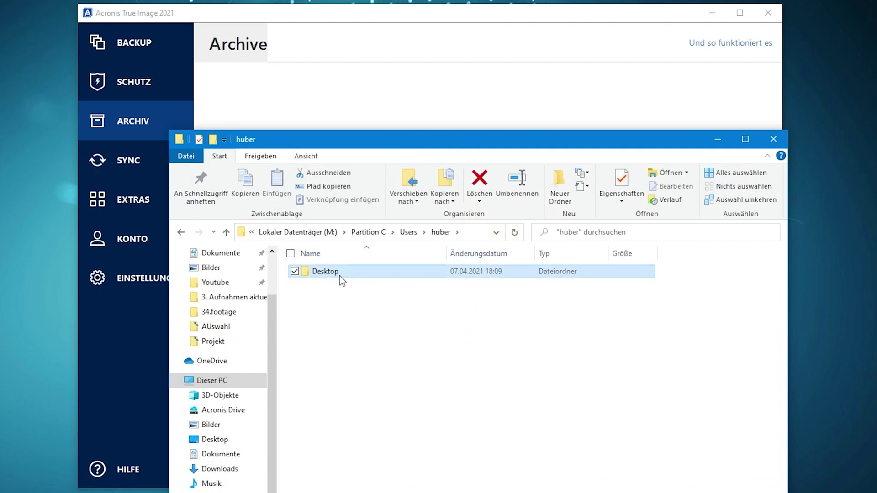
{"action": "double_click", "coordinate": [339, 276]}
{"action": "double_click", "coordinate": [330, 280]}
{"action": "left_click", "coordinate": [341, 275]}
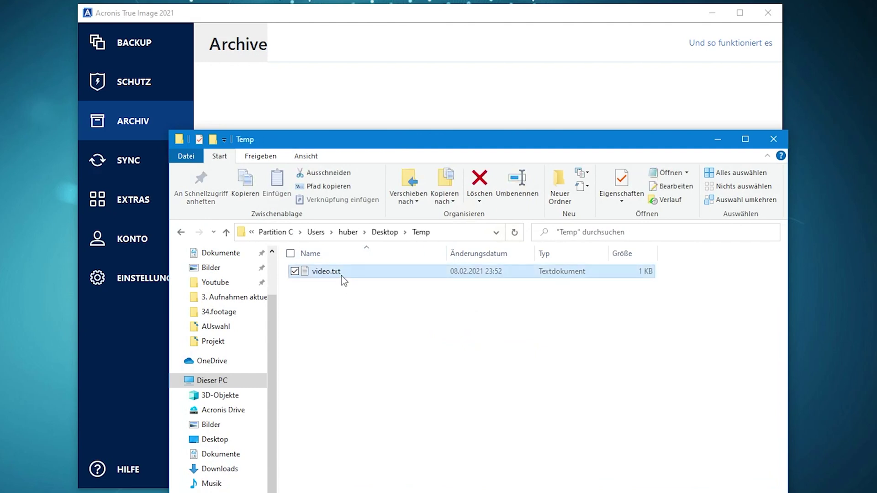
{"action": "double_click", "coordinate": [341, 275]}
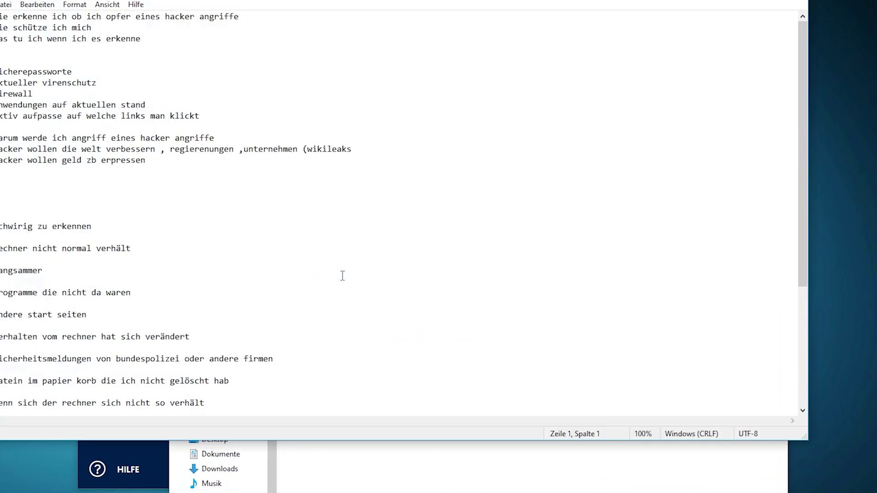
{"action": "left_click", "coordinate": [802, 2]}
{"action": "left_click", "coordinate": [776, 125]}
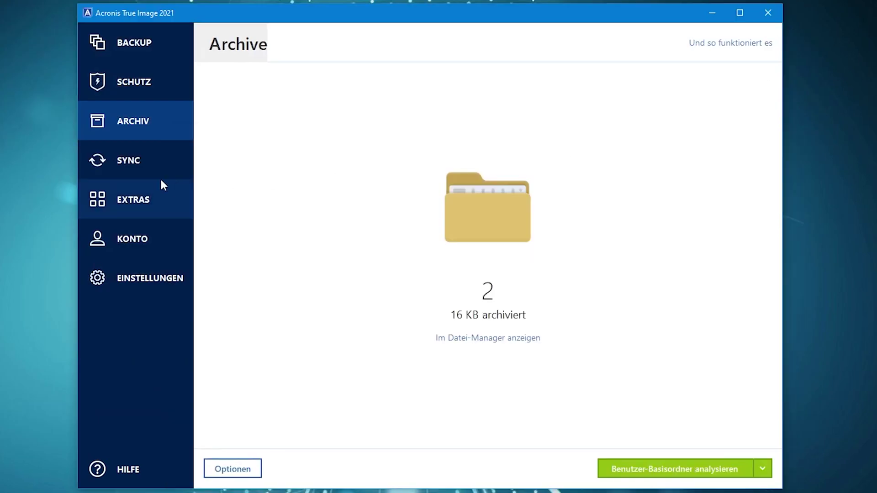
Step: Create a direct sync with other computers, without the Acronis Cloud, for the test subfolder of Desktop folder 2
{"action": "left_click", "coordinate": [161, 164]}
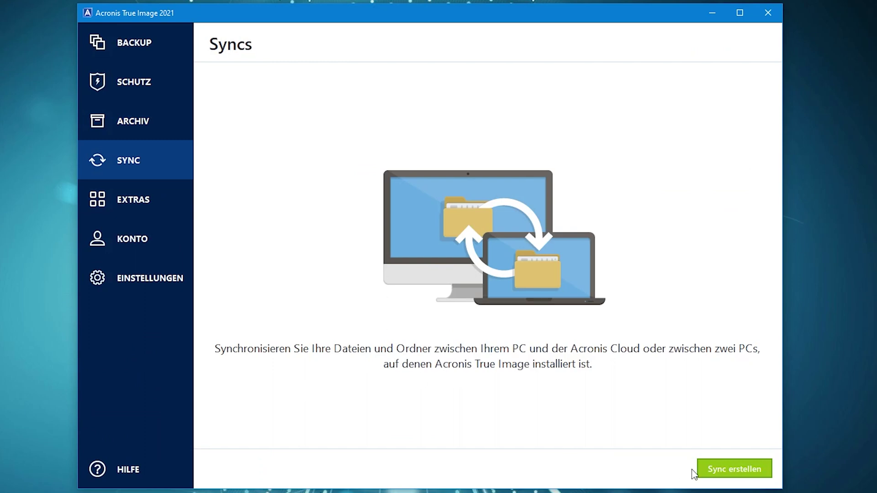
{"action": "left_click", "coordinate": [707, 475]}
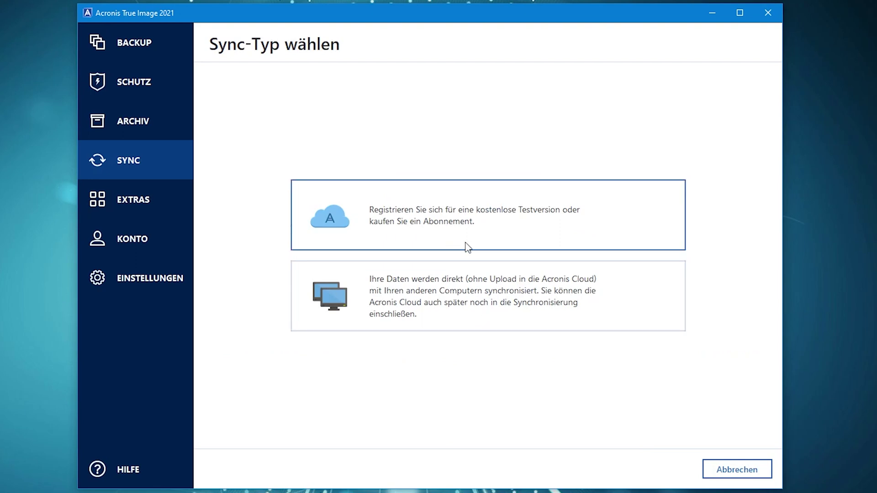
{"action": "left_click", "coordinate": [438, 302]}
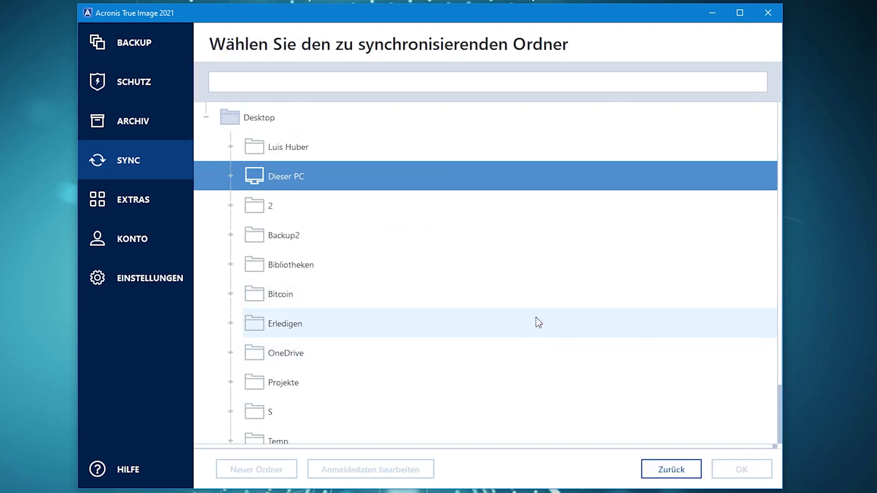
{"action": "scroll", "coordinate": [321, 355], "scroll_direction": "down", "scroll_amount": 3}
{"action": "scroll", "coordinate": [322, 343], "scroll_direction": "up", "scroll_amount": 3}
{"action": "left_click", "coordinate": [230, 206]}
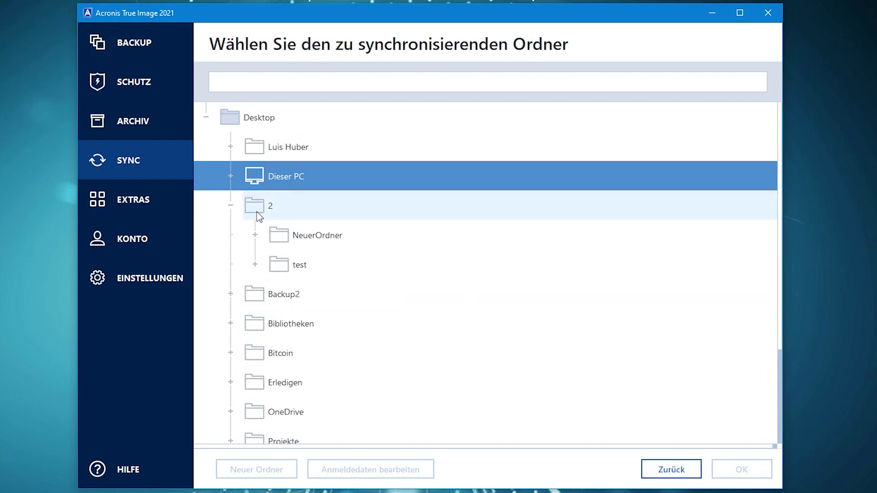
{"action": "left_click", "coordinate": [279, 266]}
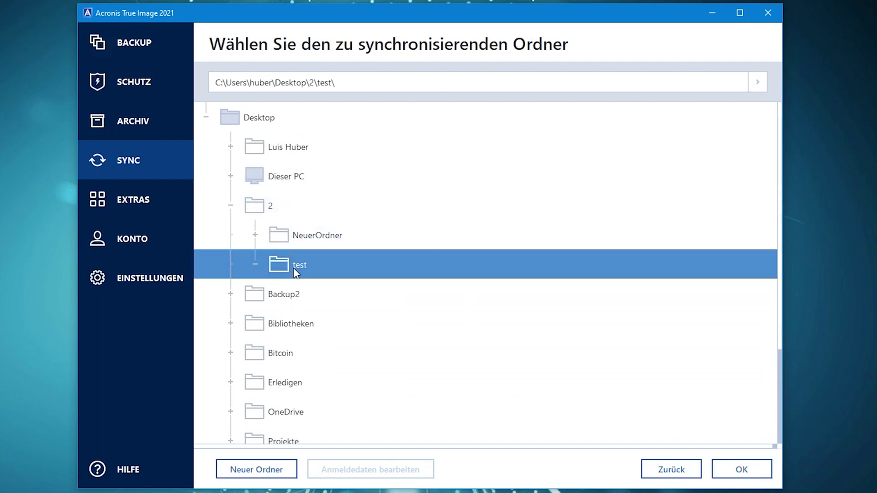
{"action": "left_click", "coordinate": [722, 475]}
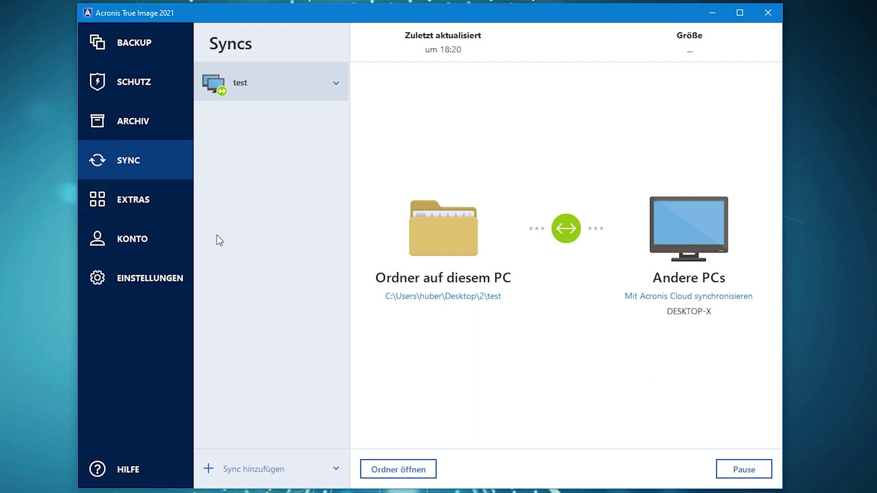
Step: Look over the Extras tools and inspect the drive cloning assistant's clone modes and source drives, leaving it without cloning
{"action": "left_click", "coordinate": [149, 204]}
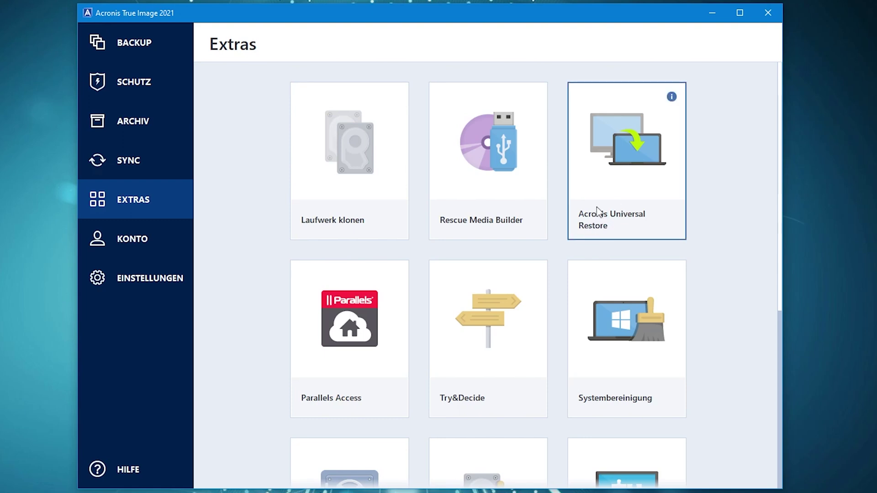
{"action": "scroll", "coordinate": [597, 238], "scroll_direction": "down", "scroll_amount": 1}
{"action": "scroll", "coordinate": [599, 229], "scroll_direction": "down", "scroll_amount": 1}
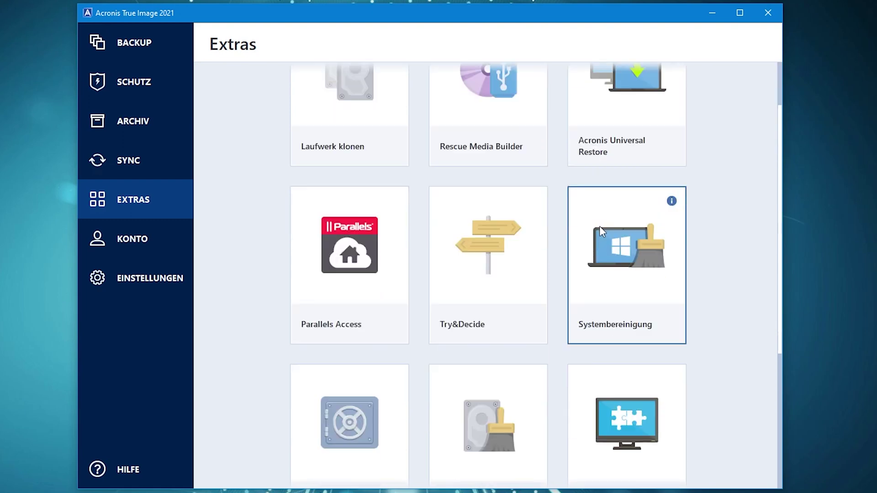
{"action": "scroll", "coordinate": [599, 226], "scroll_direction": "up", "scroll_amount": 2}
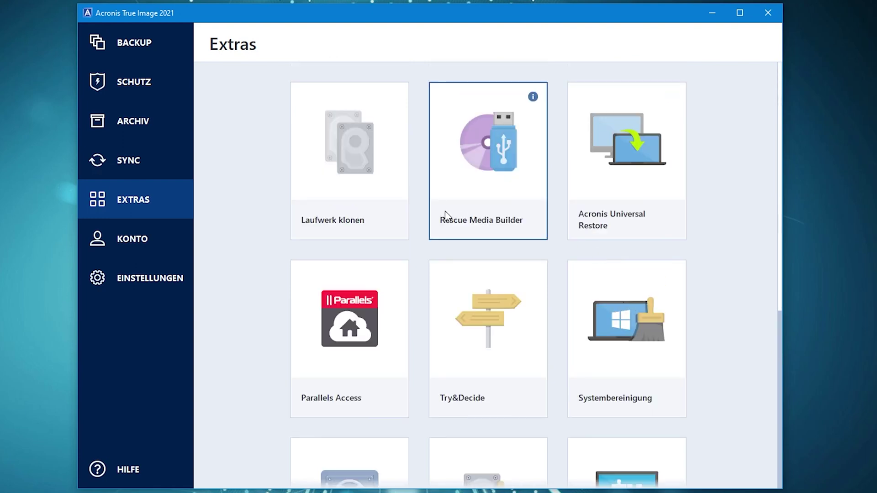
{"action": "left_click", "coordinate": [369, 200]}
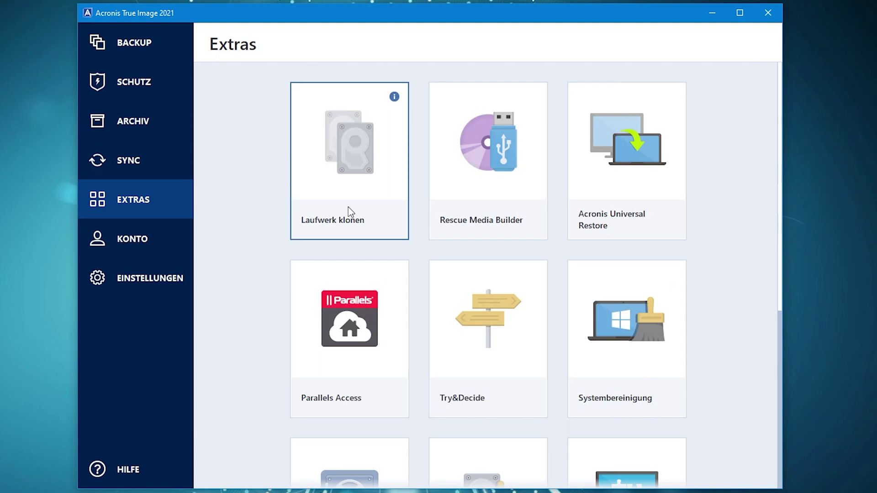
{"action": "left_click", "coordinate": [366, 191]}
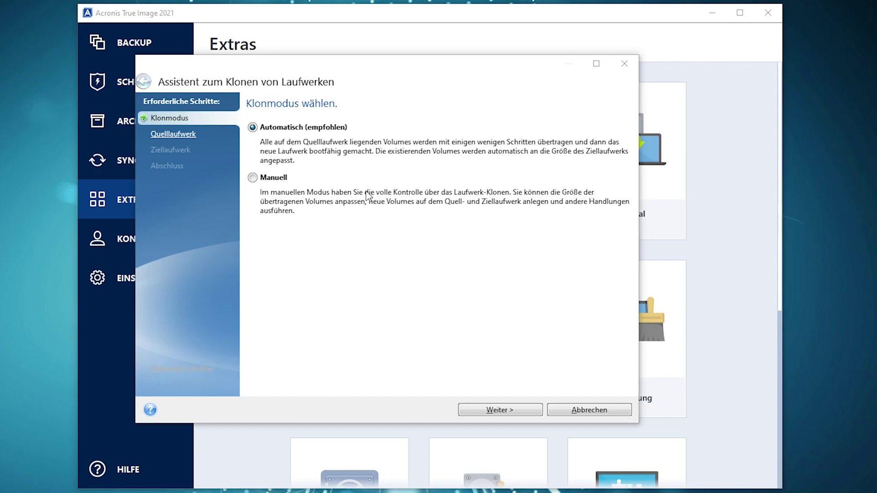
{"action": "left_click", "coordinate": [174, 133]}
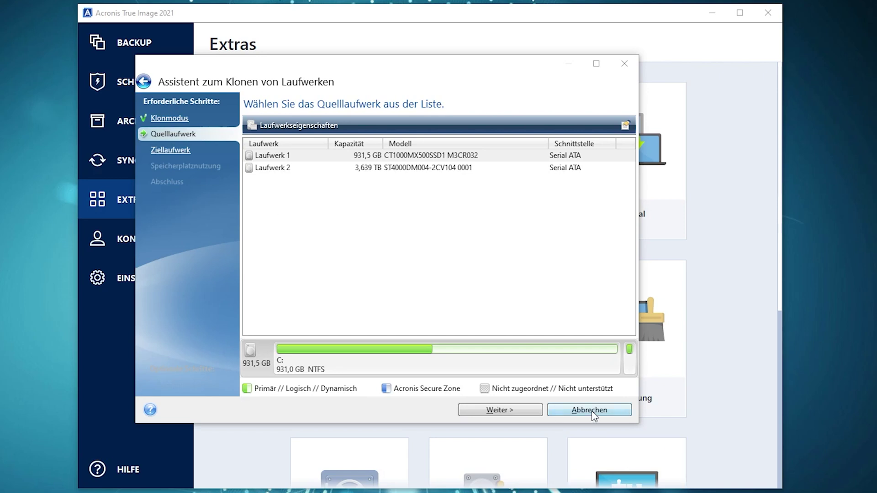
{"action": "key", "text": "alt+Left"}
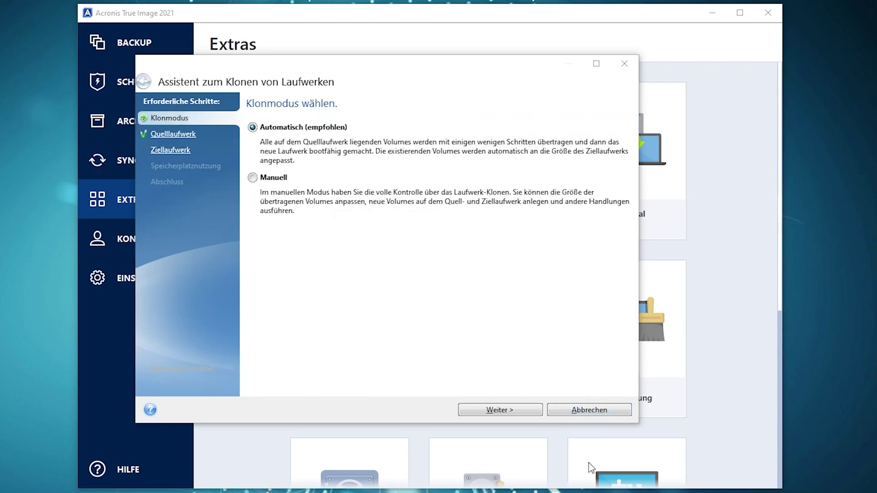
{"action": "left_click", "coordinate": [587, 410]}
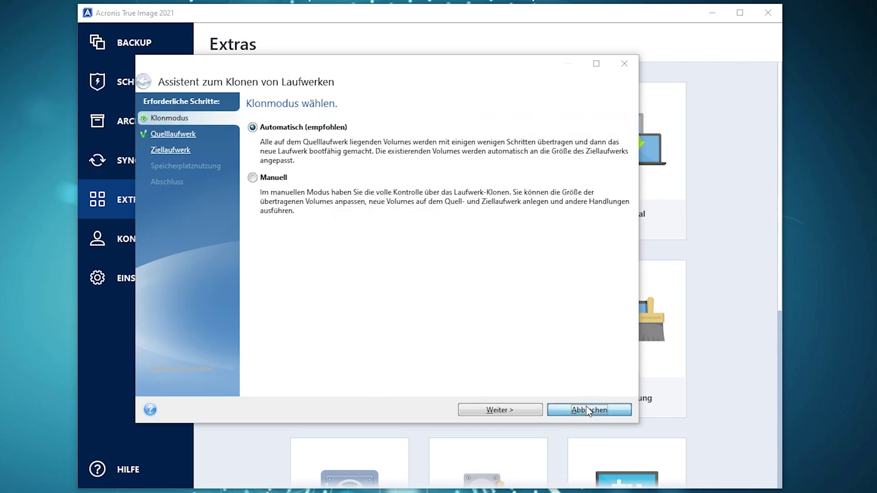
{"action": "left_click", "coordinate": [588, 410]}
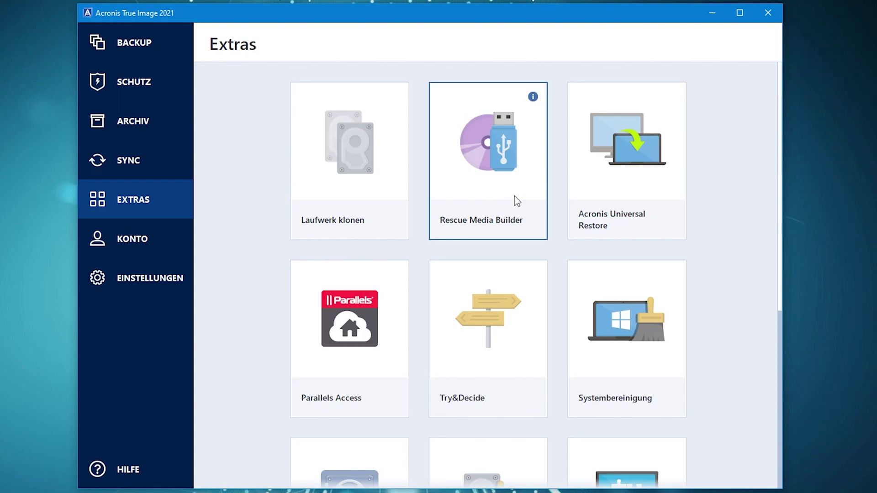
Step: Review the boot media types offered by the Rescue Media Builder's Erweitert method, creating no medium
{"action": "left_click", "coordinate": [517, 201]}
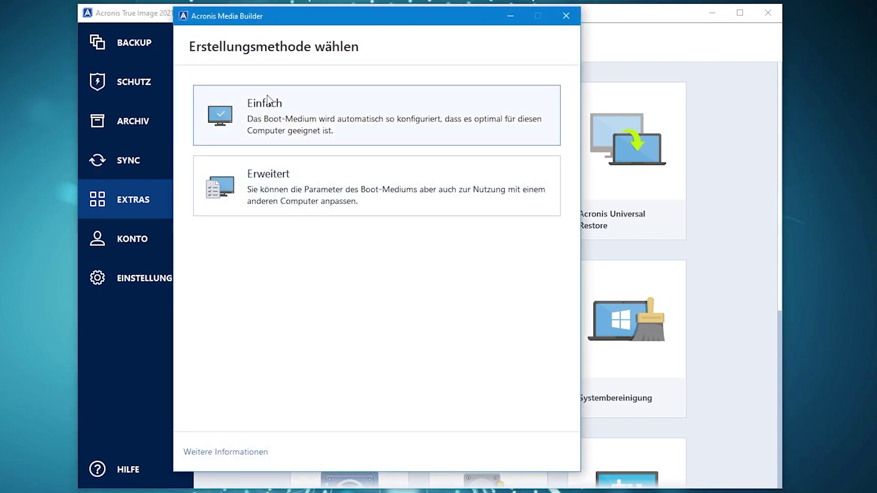
{"action": "left_click", "coordinate": [292, 203]}
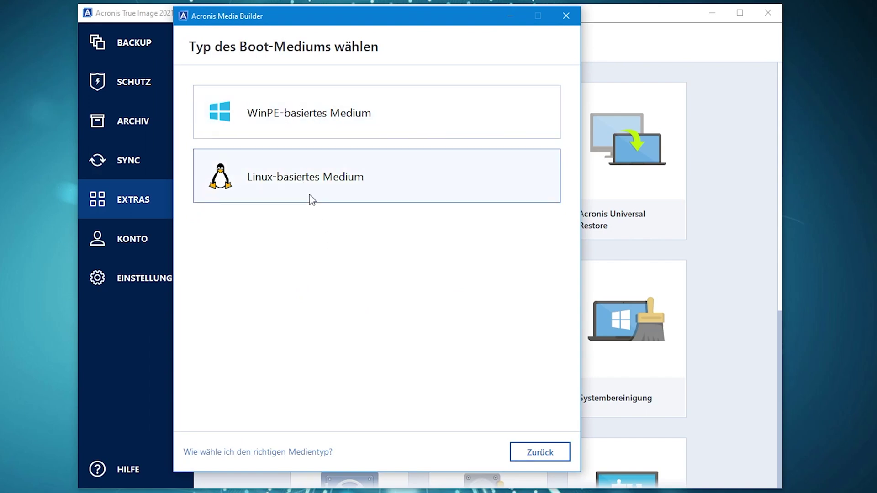
{"action": "left_click", "coordinate": [524, 452]}
{"action": "left_click", "coordinate": [566, 15]}
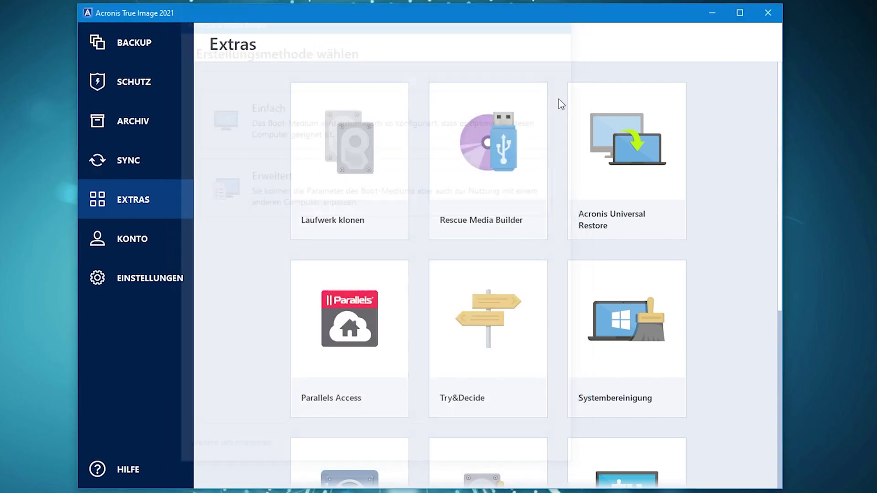
Step: Review the bootable media type options in the Acronis Universal Restore media builder and cancel the assistant
{"action": "left_click", "coordinate": [627, 221]}
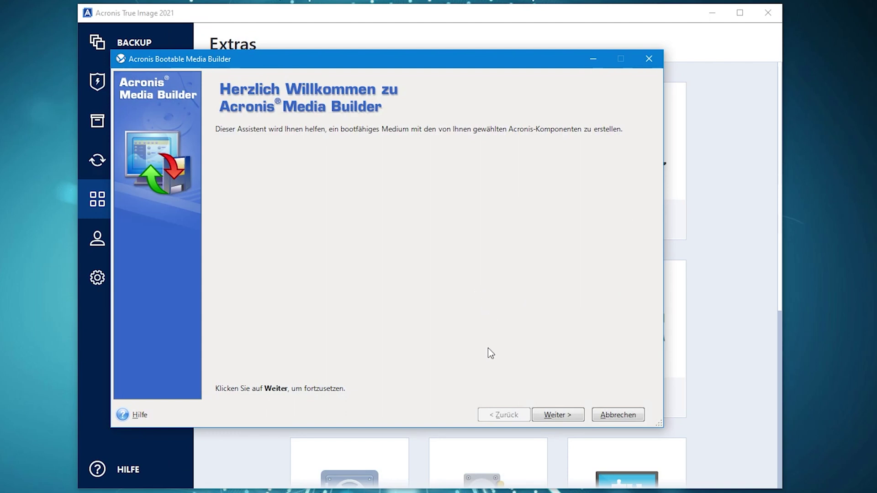
{"action": "left_click", "coordinate": [567, 416]}
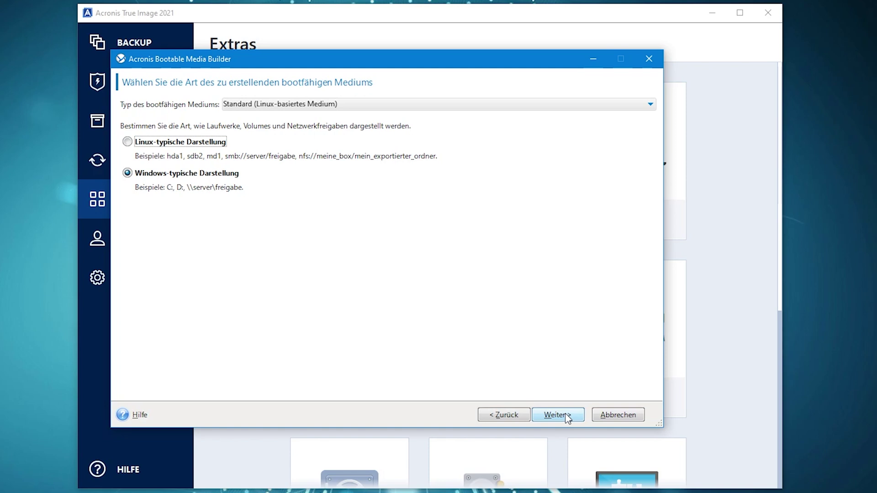
{"action": "left_click", "coordinate": [567, 416]}
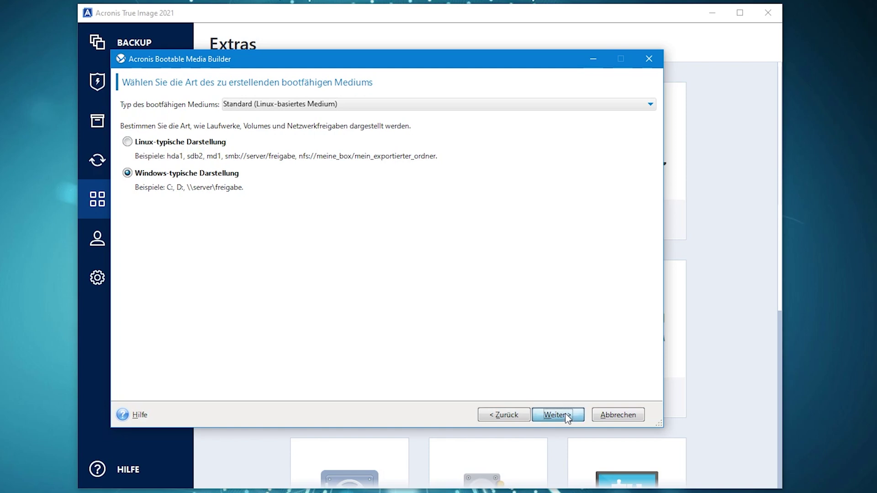
{"action": "left_click", "coordinate": [617, 416]}
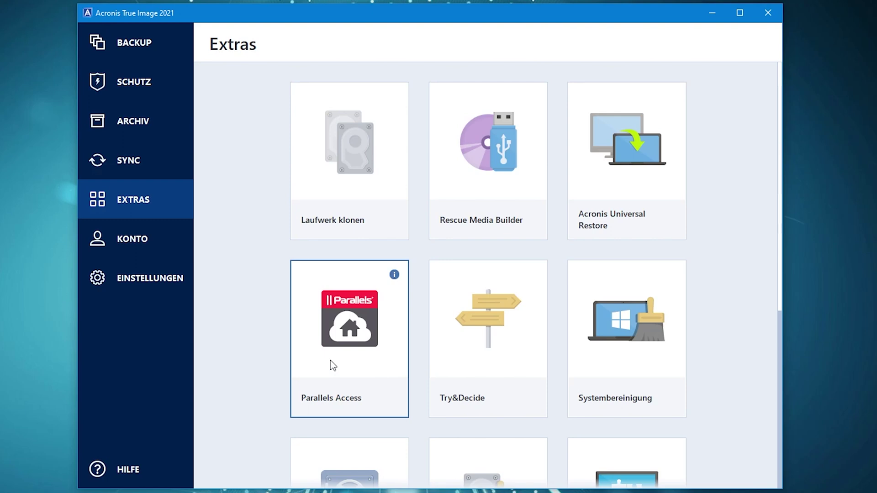
Step: View the Parallels Access offer and decline it, and review the Try&Decide options without starting protection
{"action": "left_click", "coordinate": [339, 377]}
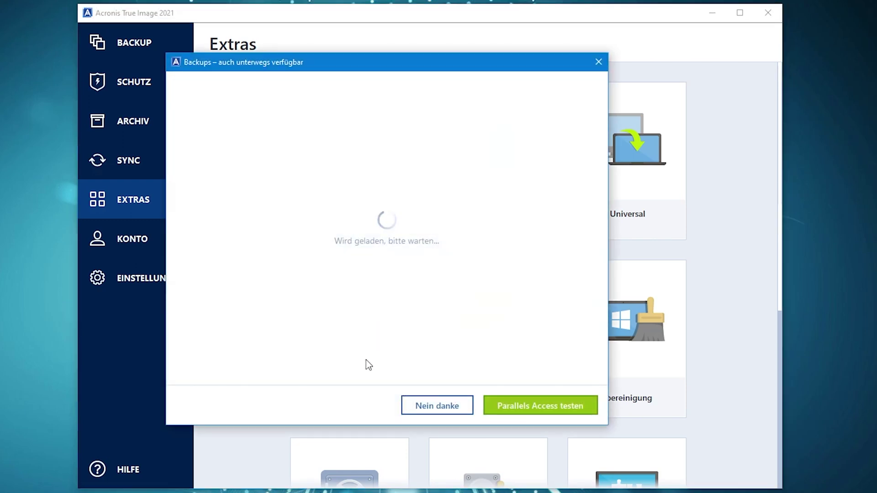
{"action": "left_click", "coordinate": [435, 408]}
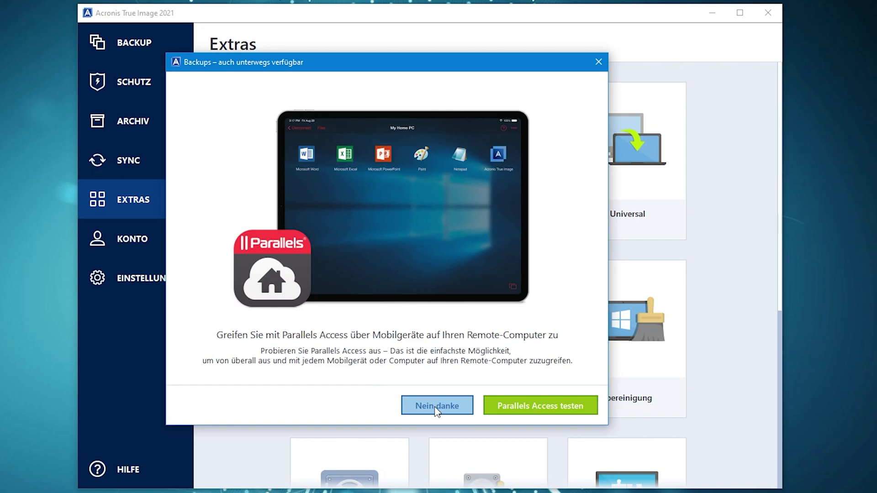
{"action": "left_click", "coordinate": [437, 406]}
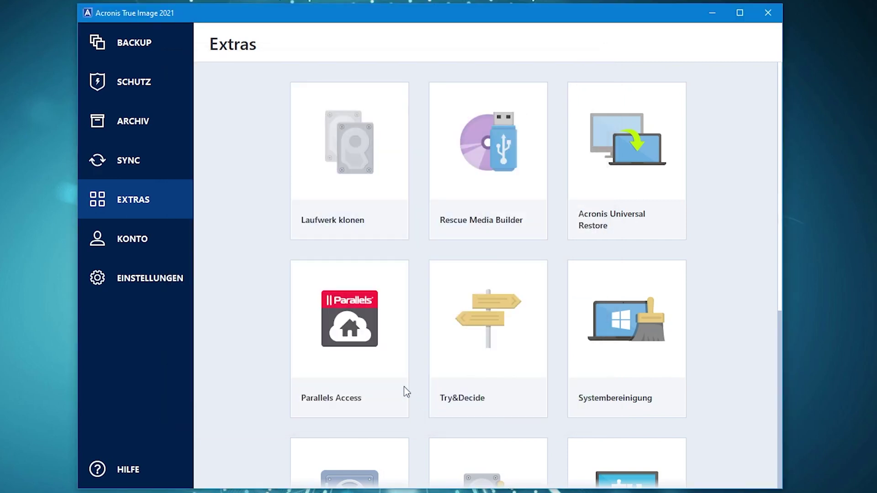
{"action": "left_click", "coordinate": [528, 366]}
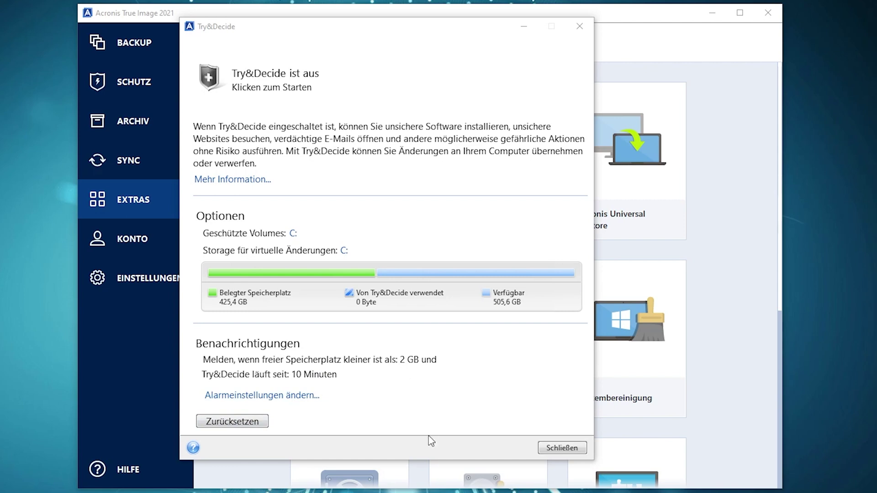
{"action": "left_click", "coordinate": [547, 452]}
Step: Scan with the system clean-up tool, examine the listed Systemkomponenten categories, and cancel without cleaning
{"action": "left_click", "coordinate": [635, 376]}
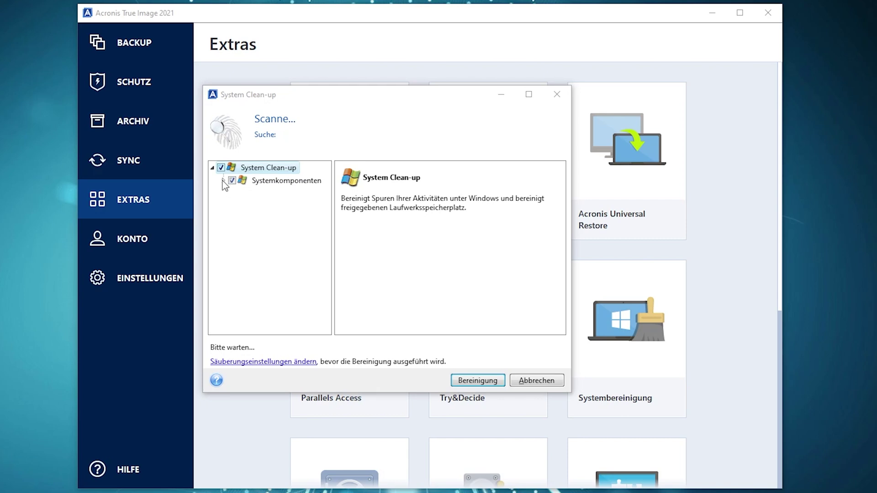
{"action": "left_click", "coordinate": [223, 181]}
{"action": "mouse_move", "coordinate": [251, 329]}
{"action": "left_mouse_down"}
{"action": "mouse_move", "coordinate": [272, 335]}
{"action": "mouse_move", "coordinate": [243, 333]}
{"action": "left_mouse_up"}
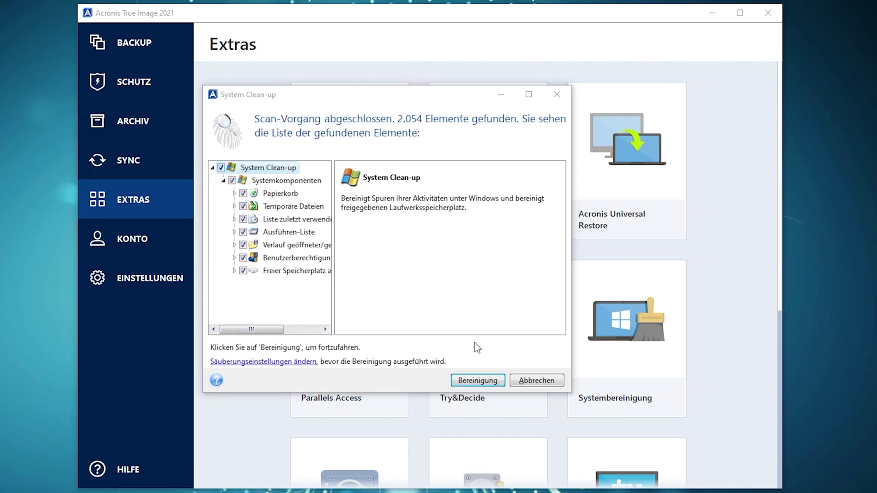
{"action": "left_click", "coordinate": [536, 381]}
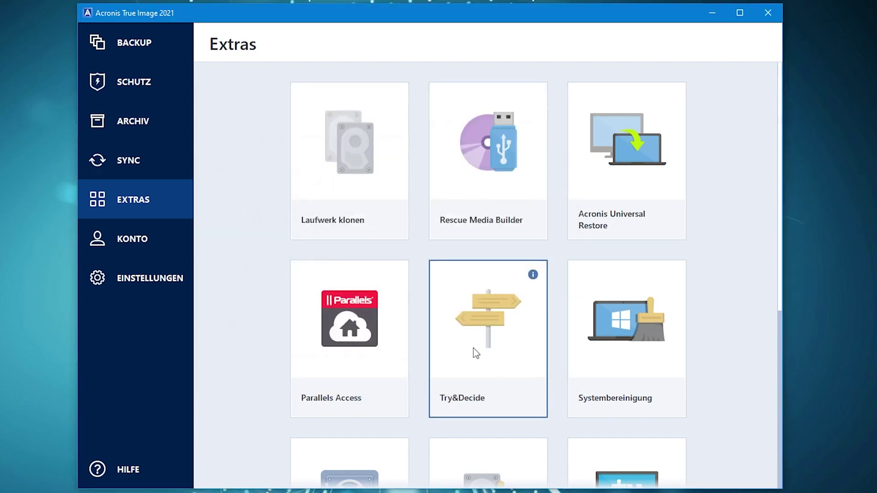
Step: View the drive selection in the Acronis Secure Zone management assistant and cancel it without creating a zone
{"action": "scroll", "coordinate": [473, 349], "scroll_direction": "down", "scroll_amount": 3}
{"action": "left_click", "coordinate": [374, 399]}
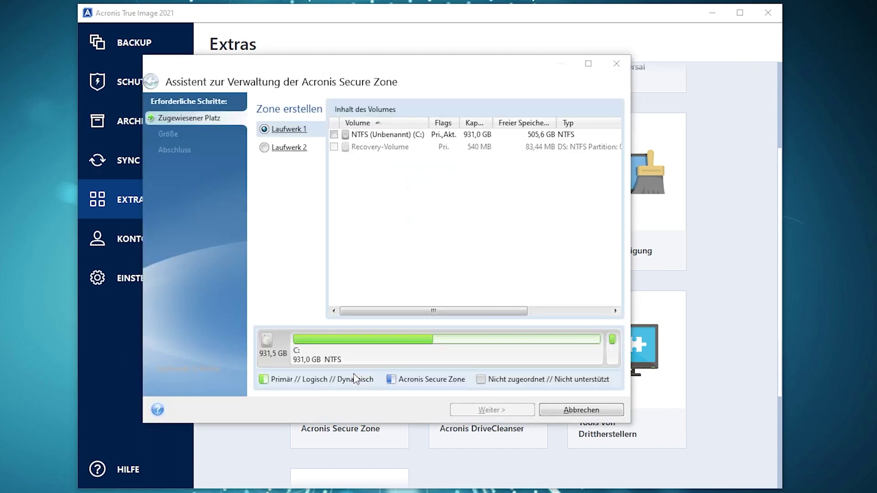
{"action": "left_click", "coordinate": [548, 409]}
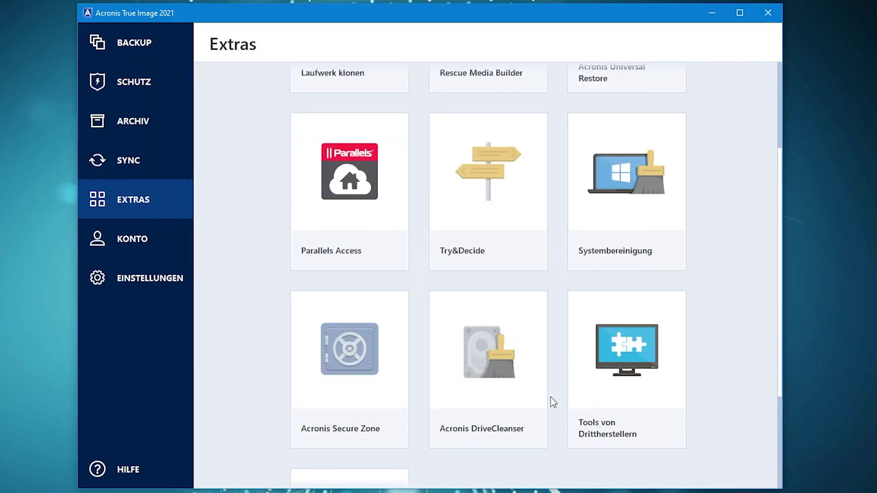
Step: View the drive selection in Acronis DriveCleanser, cancel without erasing data, and look over the remaining Extras tools
{"action": "left_click", "coordinate": [515, 353]}
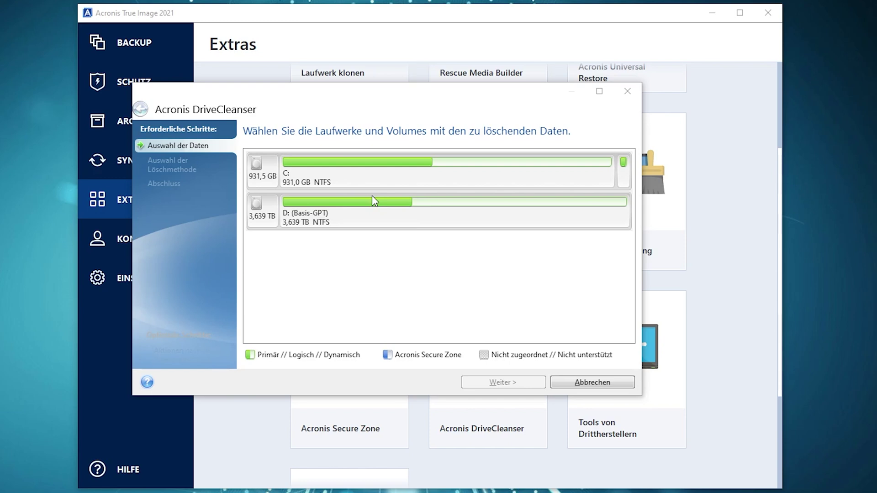
{"action": "left_click", "coordinate": [569, 379]}
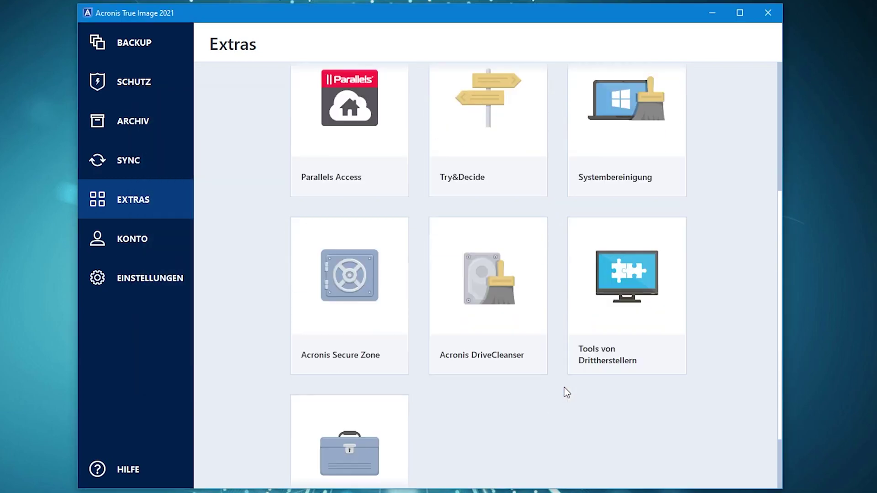
{"action": "scroll", "coordinate": [564, 388], "scroll_direction": "down", "scroll_amount": 2}
{"action": "left_click", "coordinate": [530, 275]}
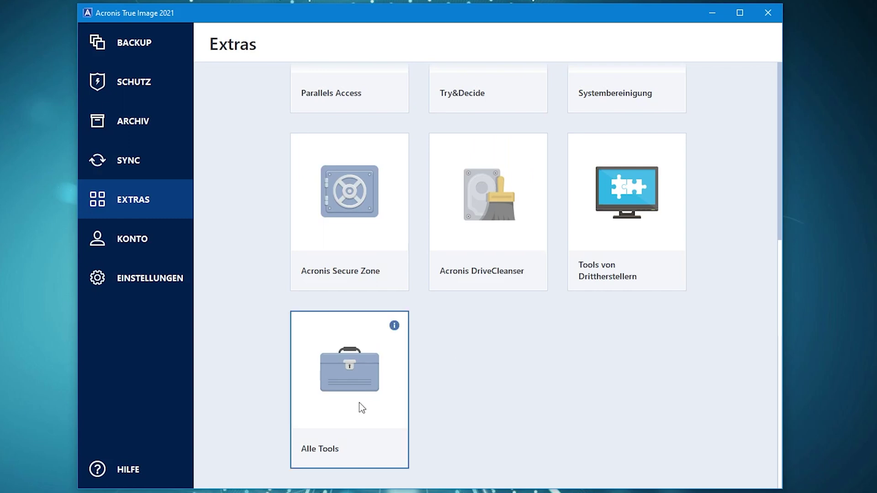
{"action": "scroll", "coordinate": [360, 401], "scroll_direction": "up", "scroll_amount": 7}
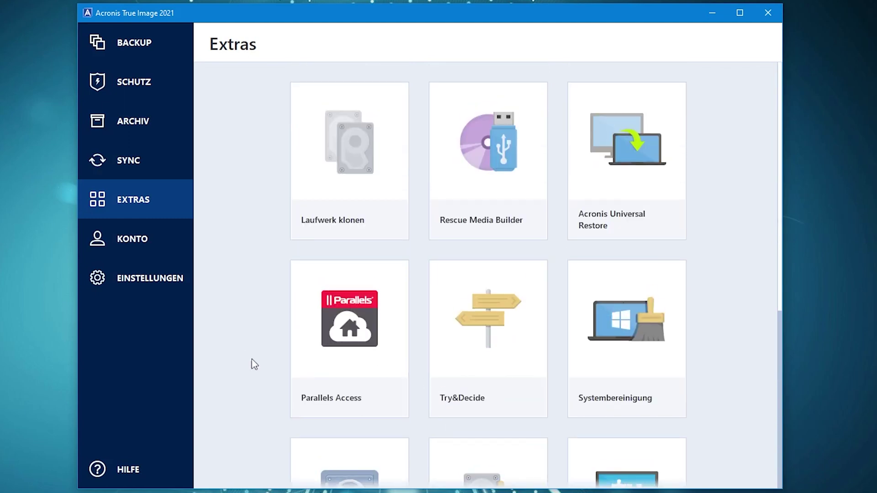
Step: Review the Konto page and view the Online Dashboard with its device overview in the browser
{"action": "left_click", "coordinate": [155, 243]}
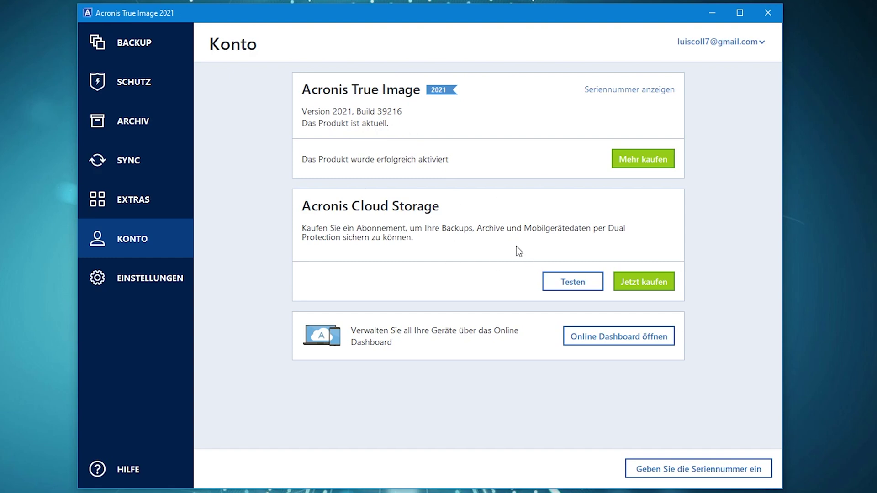
{"action": "left_click", "coordinate": [600, 338]}
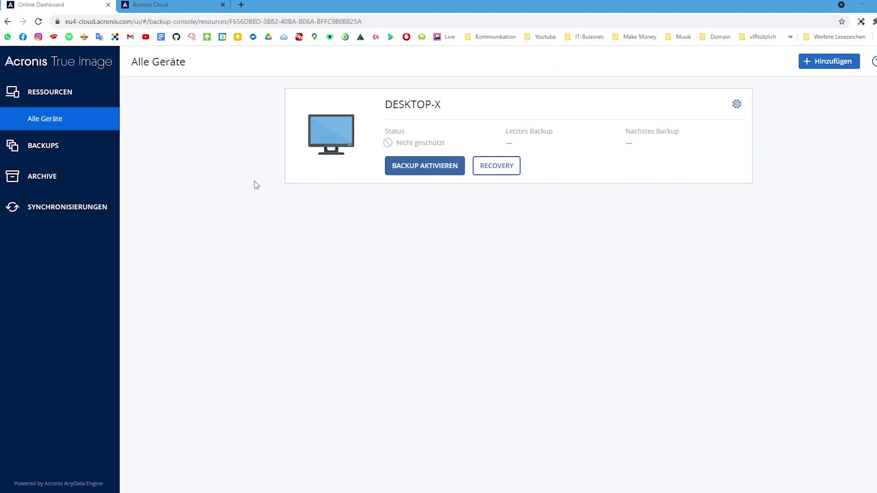
{"action": "left_click", "coordinate": [62, 160]}
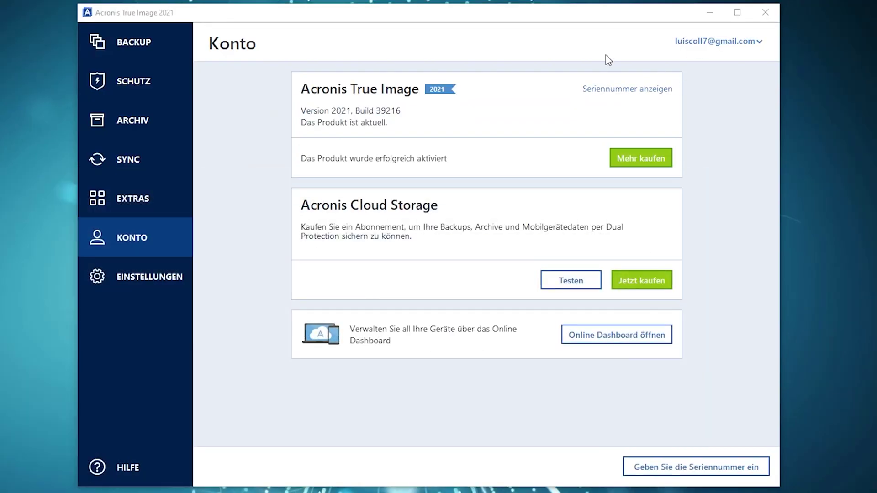
Step: Look through all the application settings under Einstellungen, from interface language to the customer experience programme, without changing any
{"action": "left_click", "coordinate": [142, 276]}
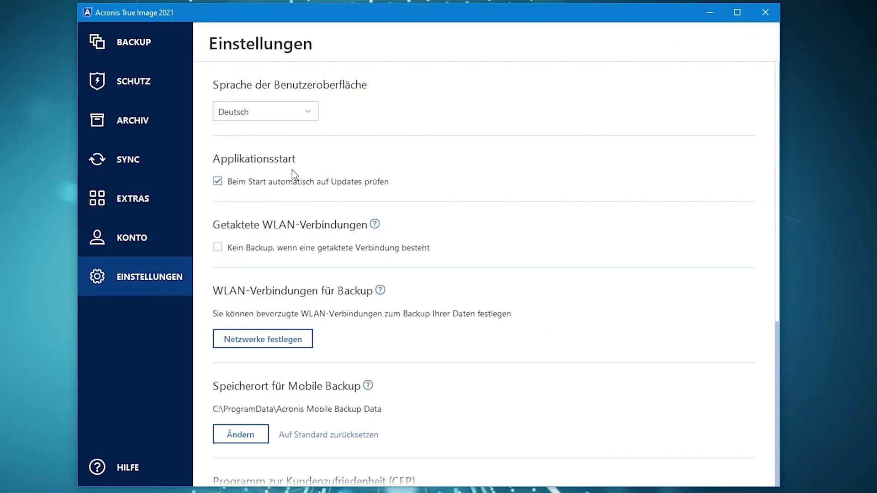
{"action": "scroll", "coordinate": [334, 182], "scroll_direction": "down", "scroll_amount": 1}
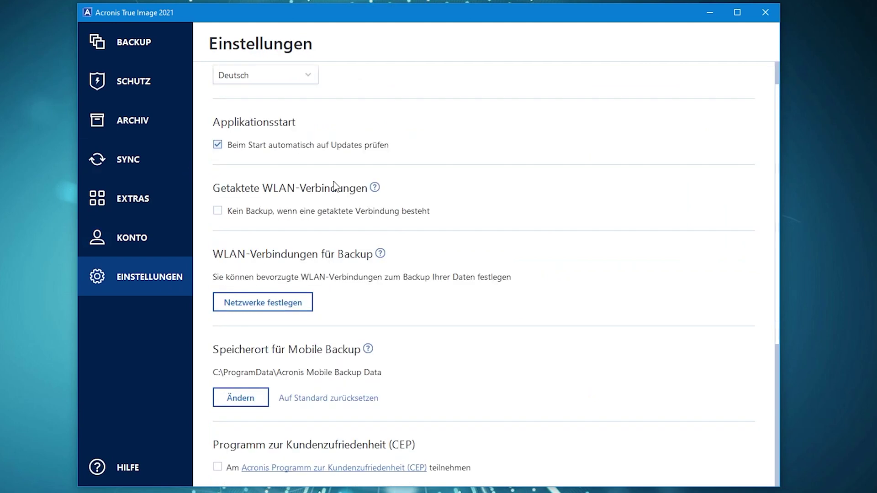
{"action": "scroll", "coordinate": [363, 204], "scroll_direction": "down", "scroll_amount": 6}
{"action": "scroll", "coordinate": [370, 222], "scroll_direction": "up", "scroll_amount": 7}
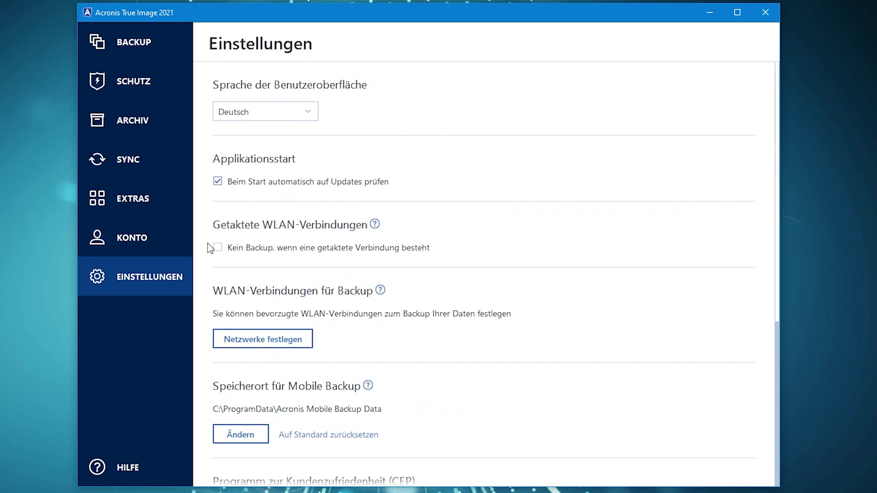
Step: View the Hilfe und Support options and go through all pages of the Acronis True Image 2021 feature introduction
{"action": "left_click", "coordinate": [120, 472]}
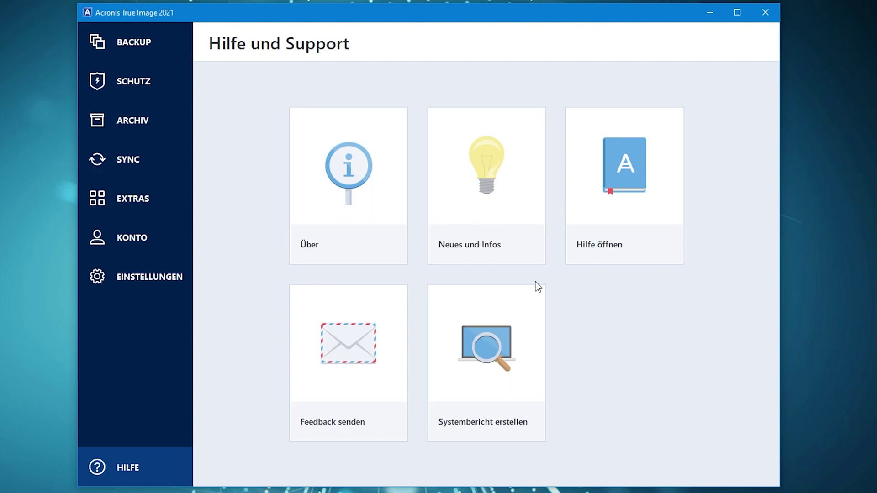
{"action": "left_click", "coordinate": [487, 241]}
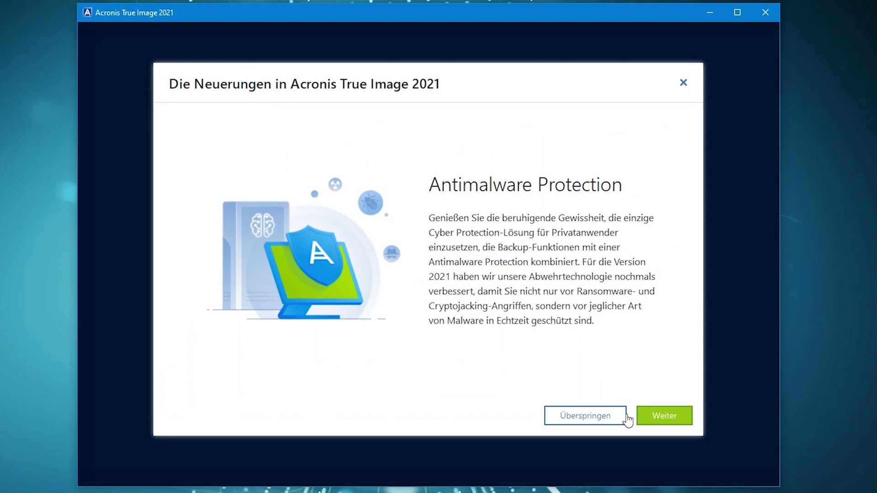
{"action": "left_click", "coordinate": [647, 417]}
{"action": "left_click", "coordinate": [649, 416]}
{"action": "left_click", "coordinate": [649, 417]}
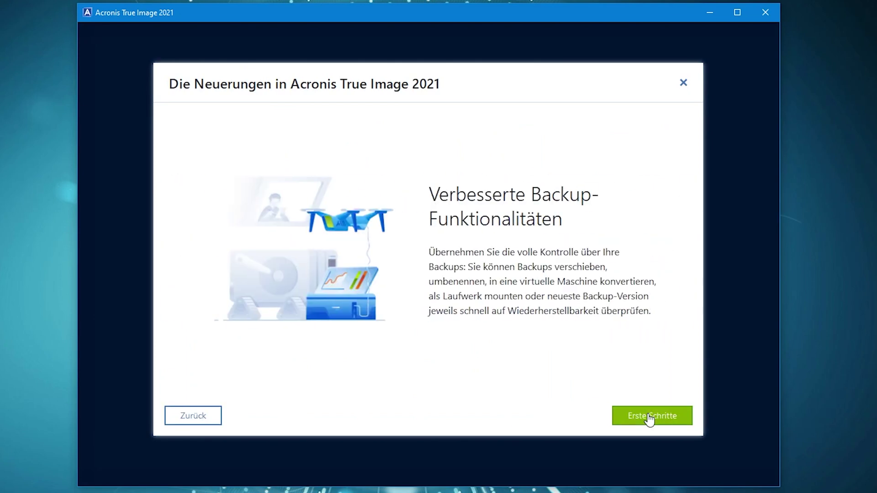
{"action": "left_click", "coordinate": [649, 417]}
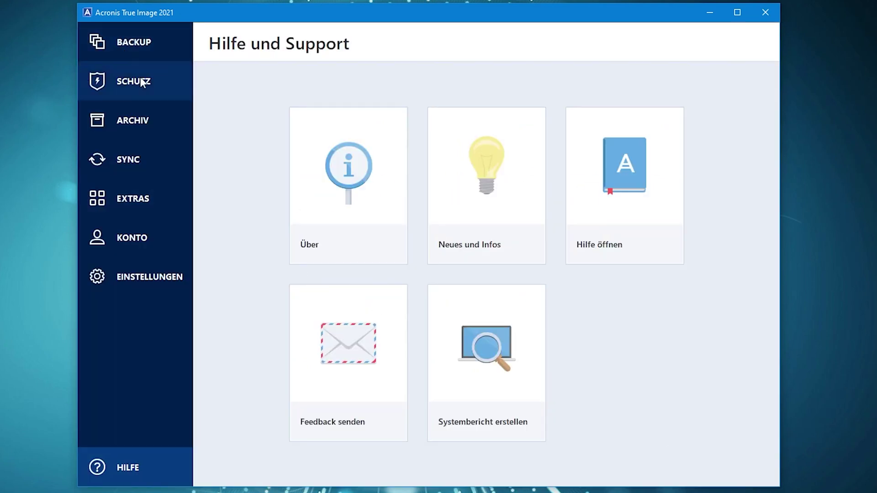
{"action": "left_click", "coordinate": [143, 201]}
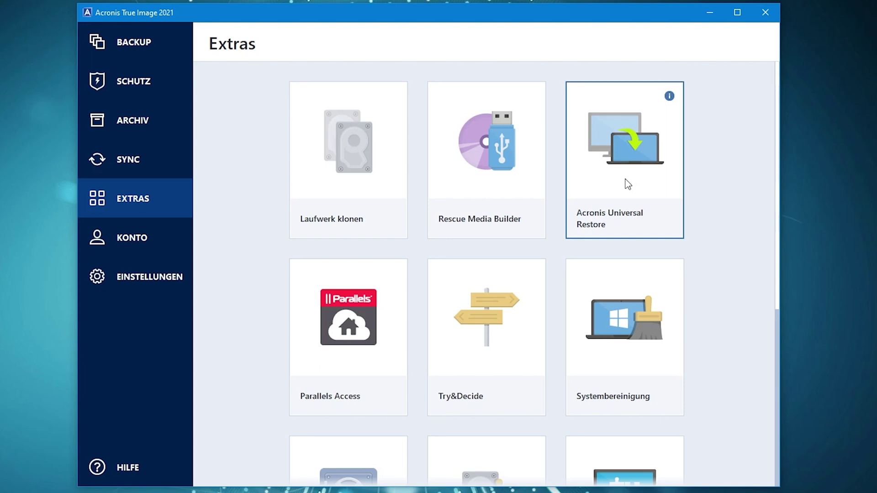
{"action": "left_click", "coordinate": [142, 59]}
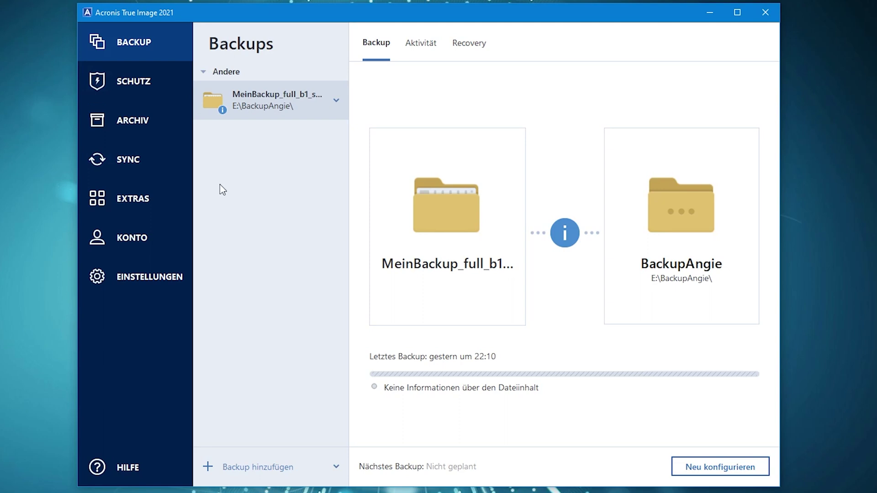
{"action": "left_click", "coordinate": [146, 210]}
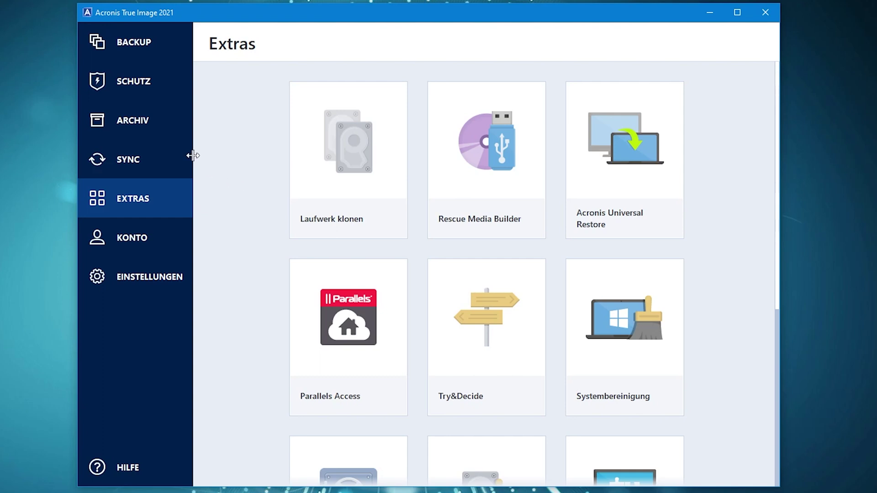
{"action": "left_click", "coordinate": [135, 49]}
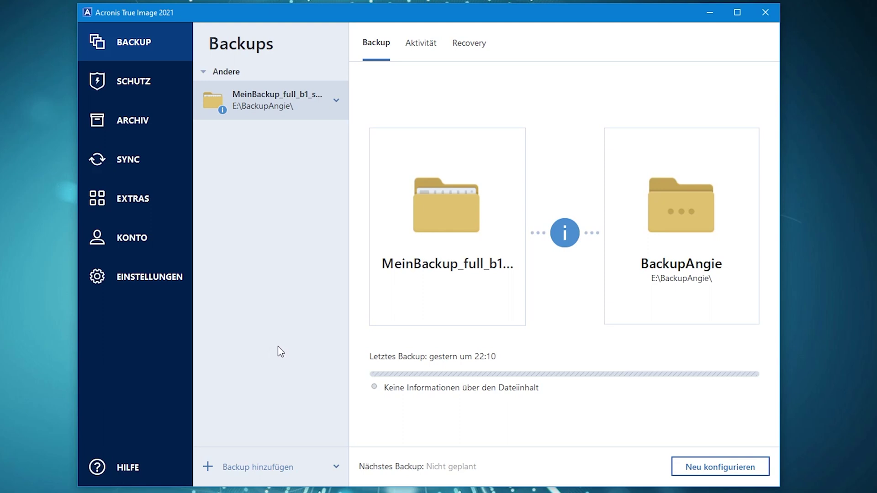
{"action": "left_click", "coordinate": [152, 99]}
{"action": "left_click", "coordinate": [126, 44]}
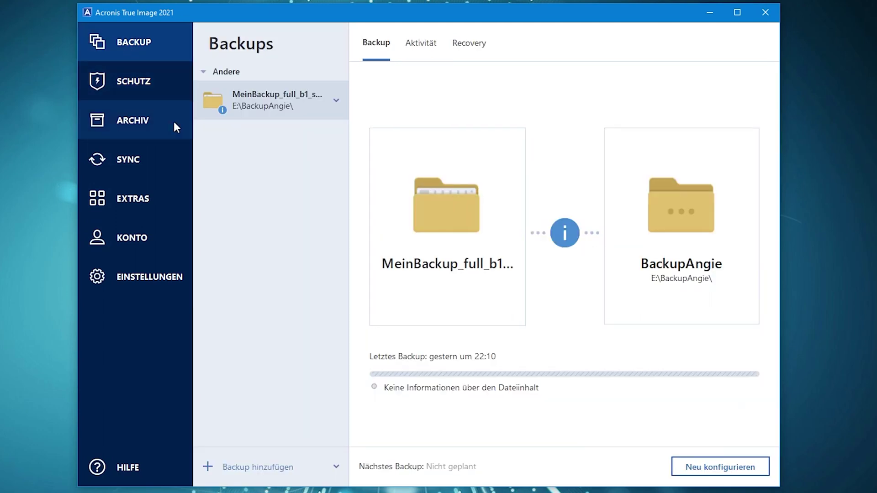